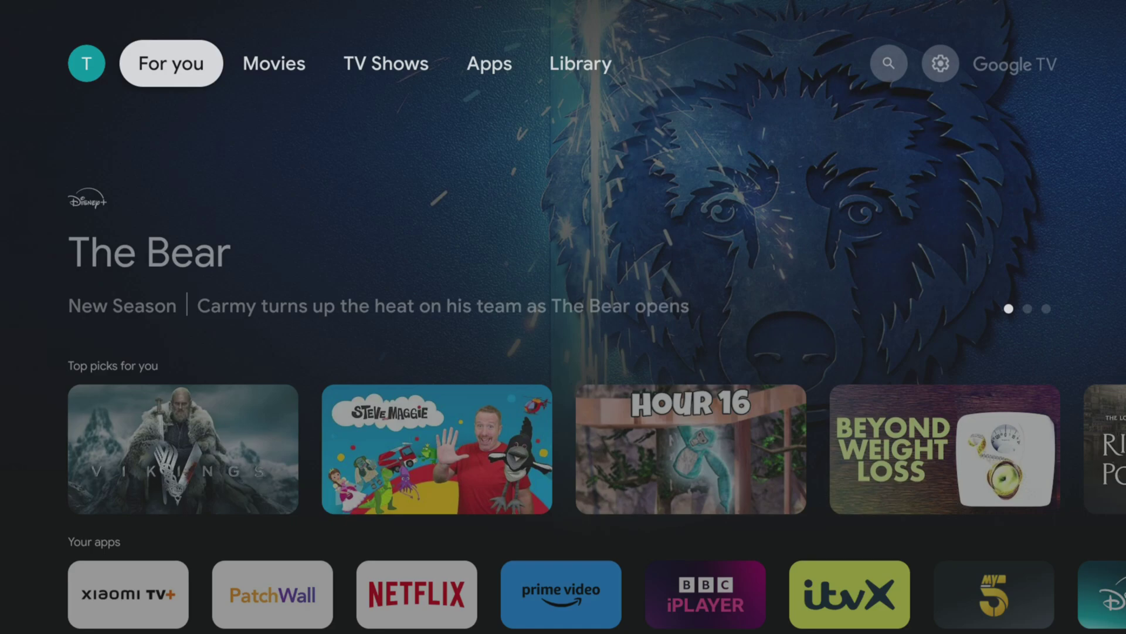
# - Open the full Settings page from the quick settings gear on the home screen
pyautogui.press('Right')
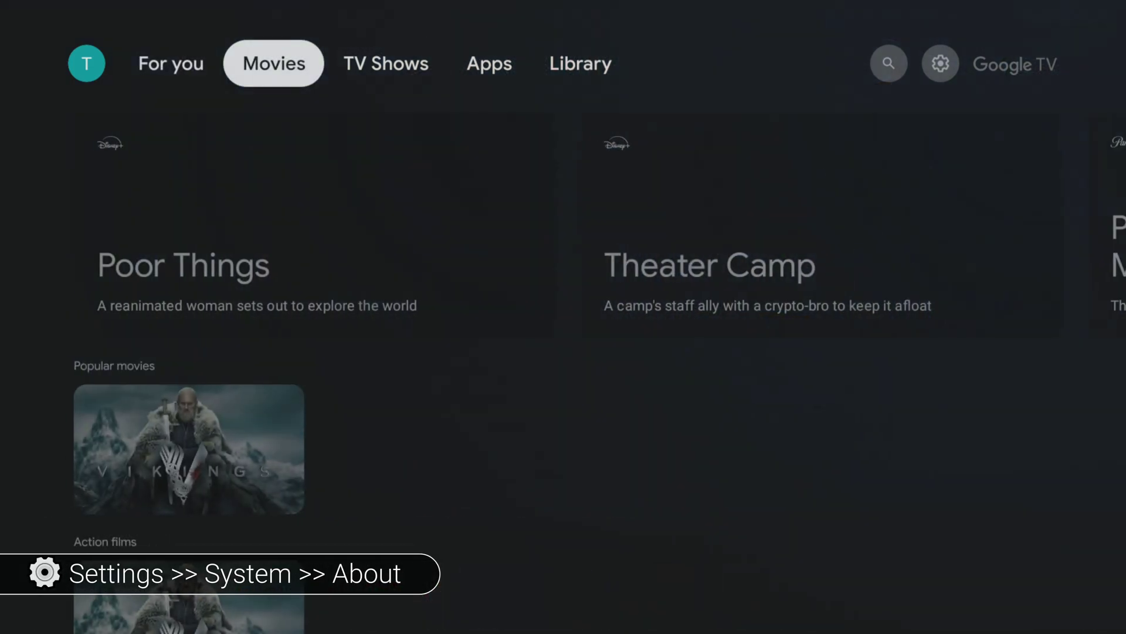
pyautogui.press('Right')
pyautogui.press('Right')
pyautogui.press('Right')
pyautogui.press('Right')
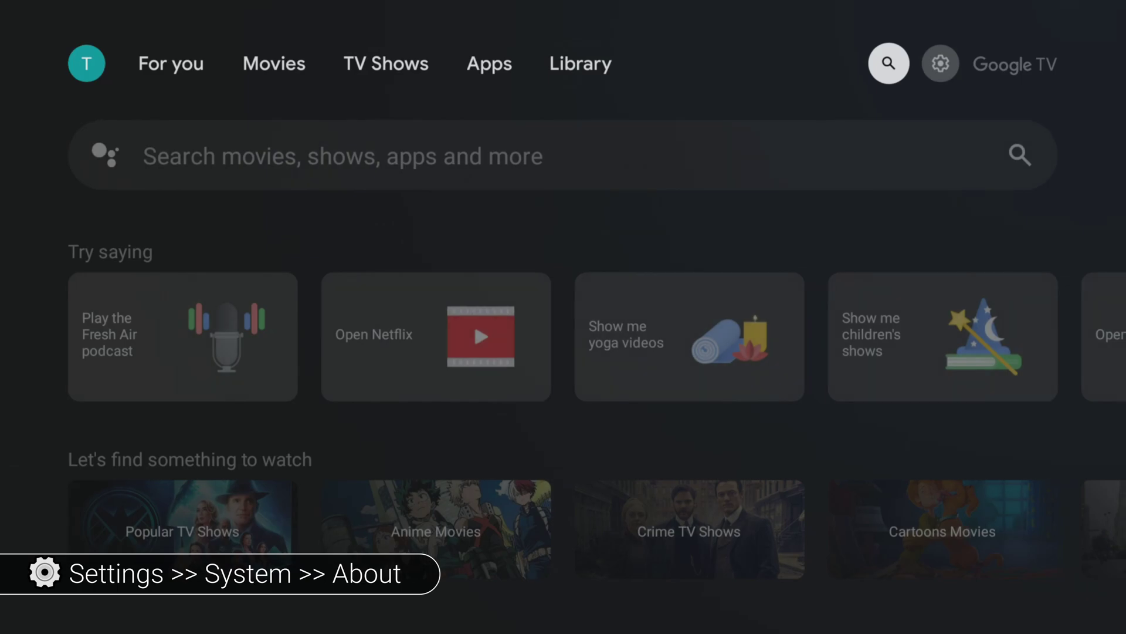
pyautogui.press('Right')
pyautogui.press('Return')
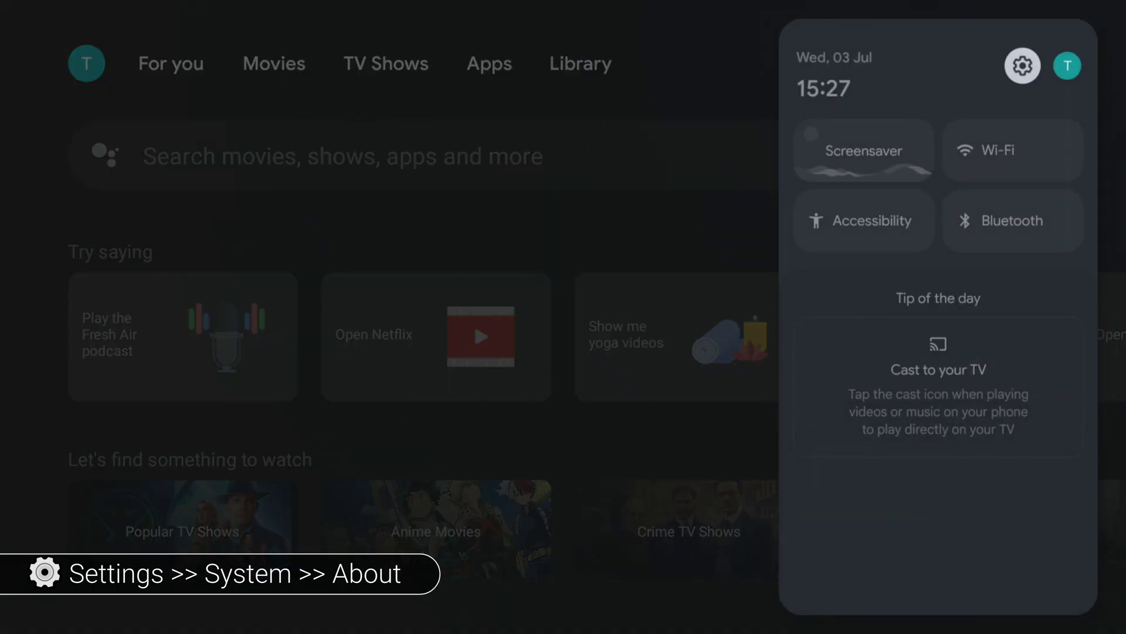
pyautogui.press('Return')
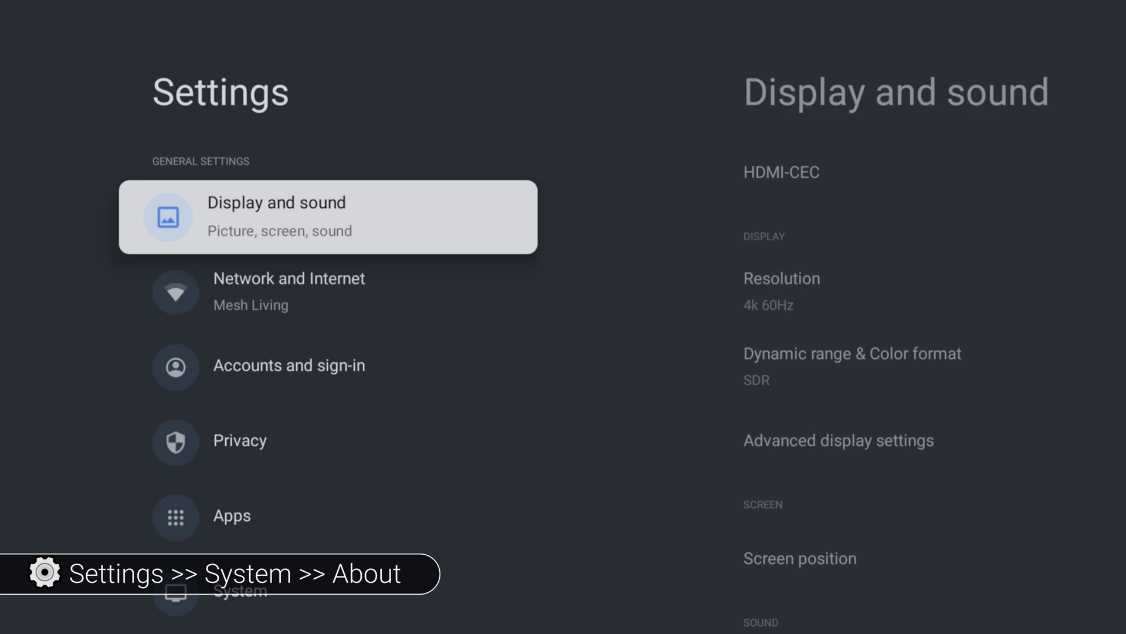
# - Go to the System category in Settings
pyautogui.press('Down')
pyautogui.press('Down')
pyautogui.press('Down')
pyautogui.press('Down')
pyautogui.press('Down')
pyautogui.press('Return')
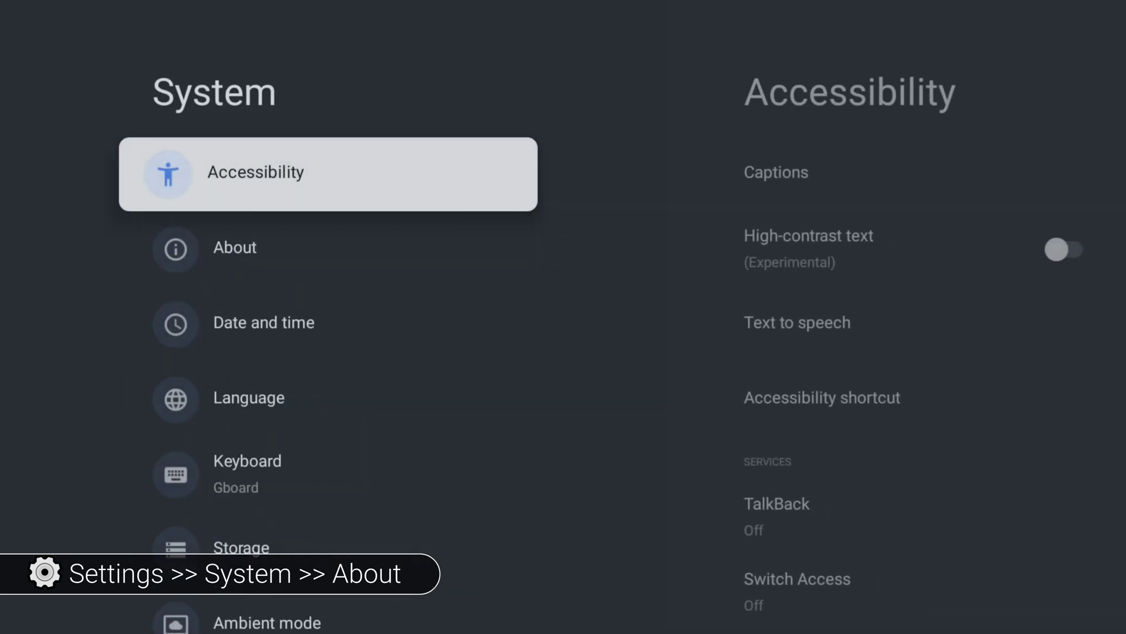
pyautogui.press('Down')
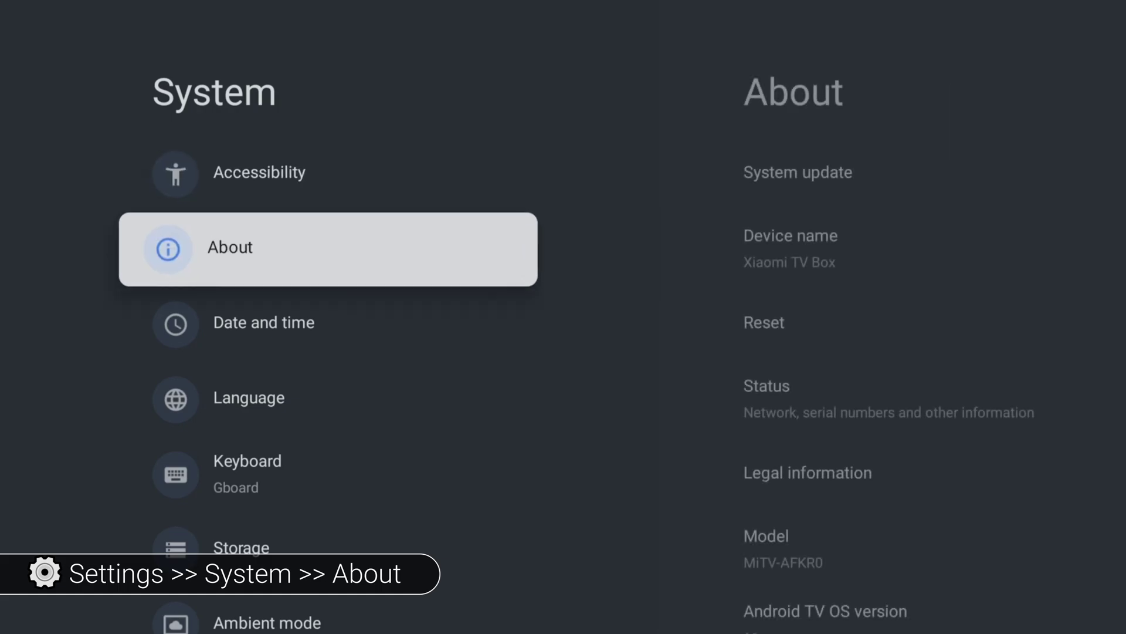
# - Activate Android TV OS build in About repeatedly to unlock developer mode, then return to System
pyautogui.press('Return')
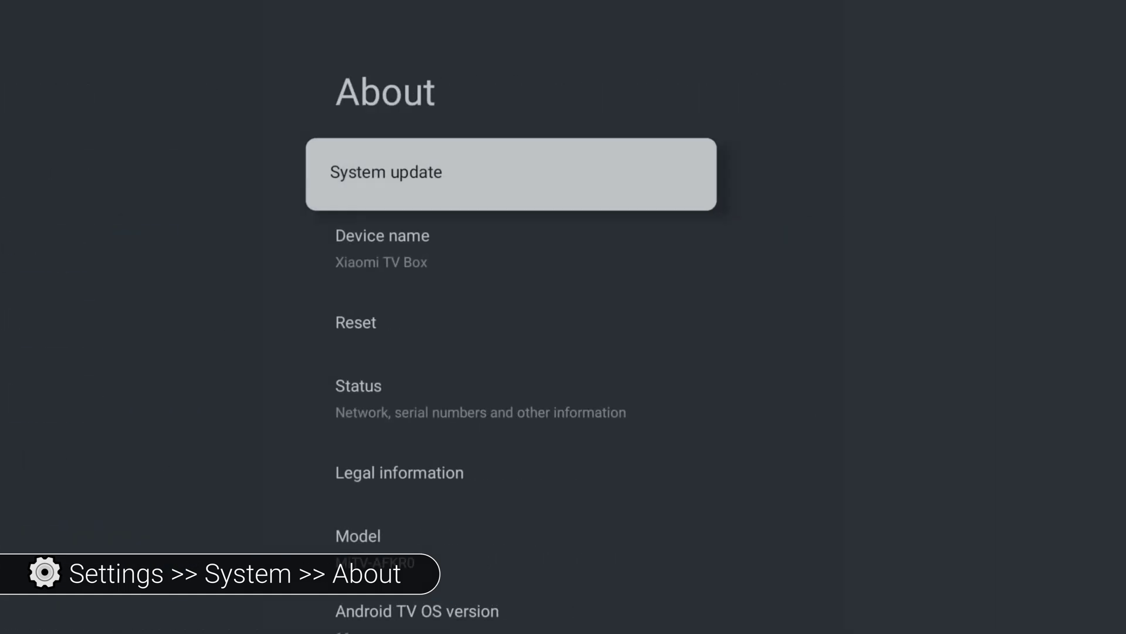
pyautogui.press('Down')
pyautogui.press('Down')
pyautogui.press('Down')
pyautogui.press('Down')
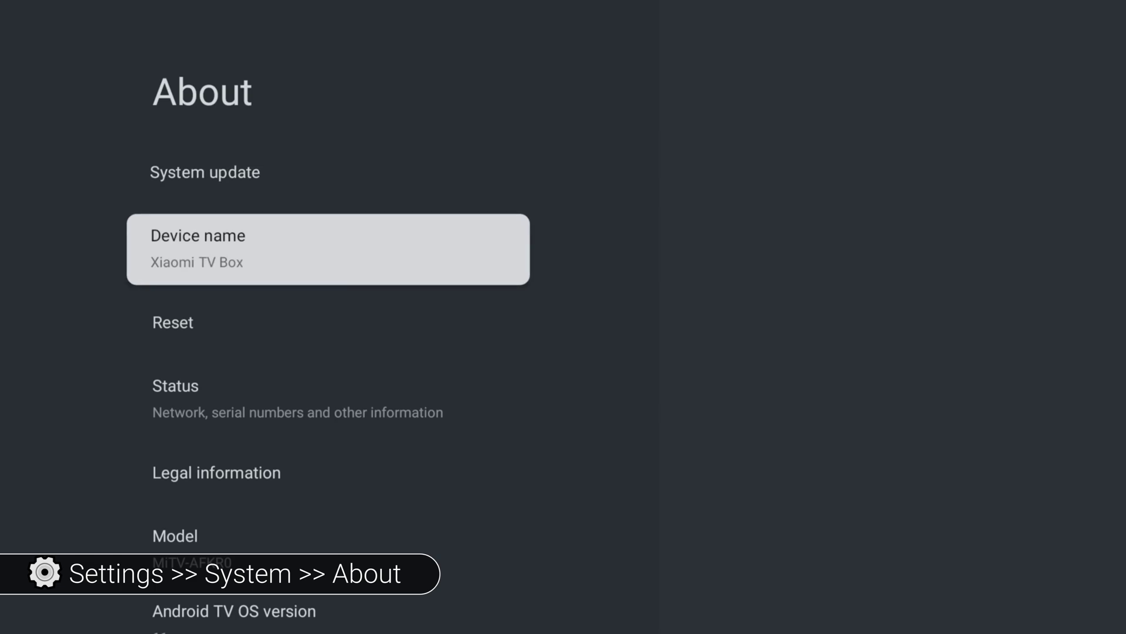
pyautogui.press('Down')
pyautogui.press('Down')
pyautogui.press('Down')
pyautogui.press('Down')
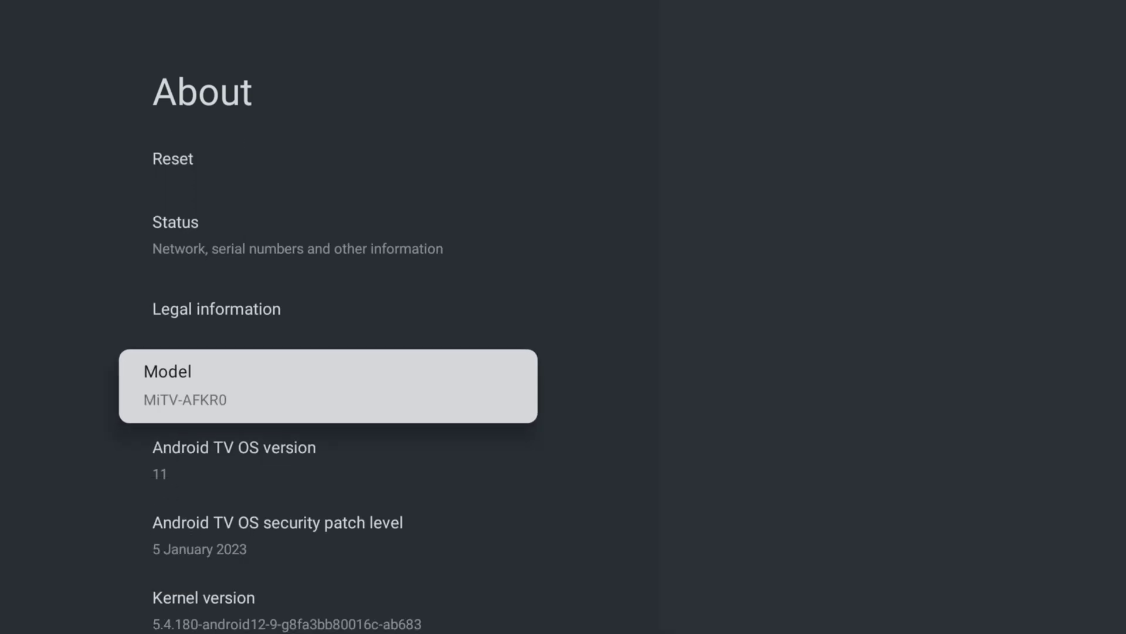
pyautogui.press('Down')
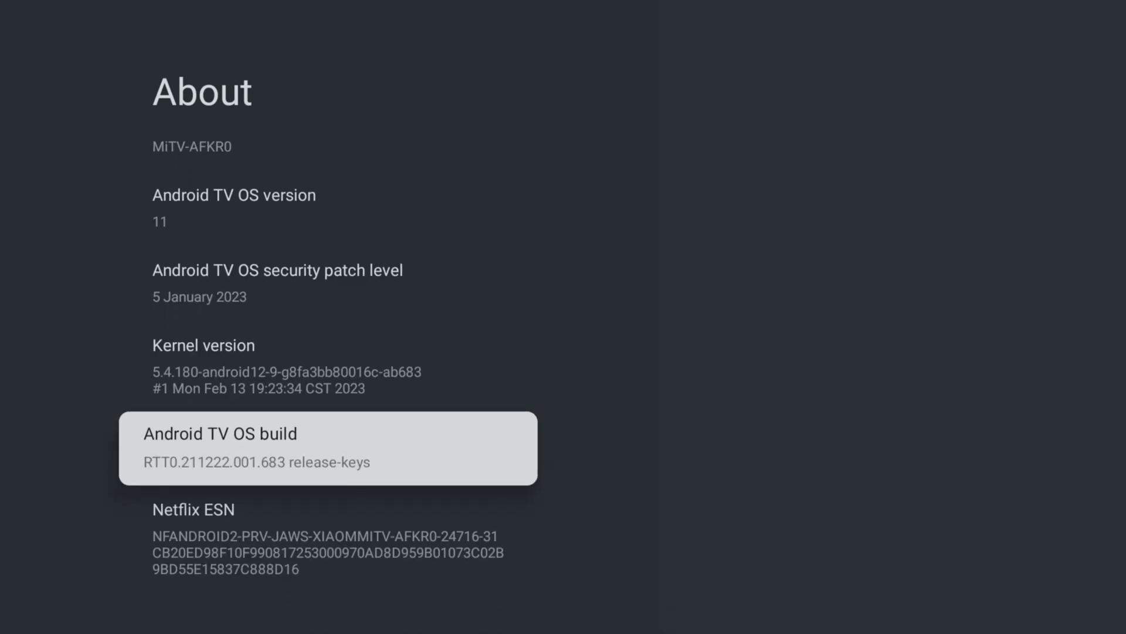
pyautogui.press('Return')
pyautogui.press('Return')
pyautogui.press('Return')
pyautogui.press('Return')
pyautogui.press('Return')
pyautogui.press('Return')
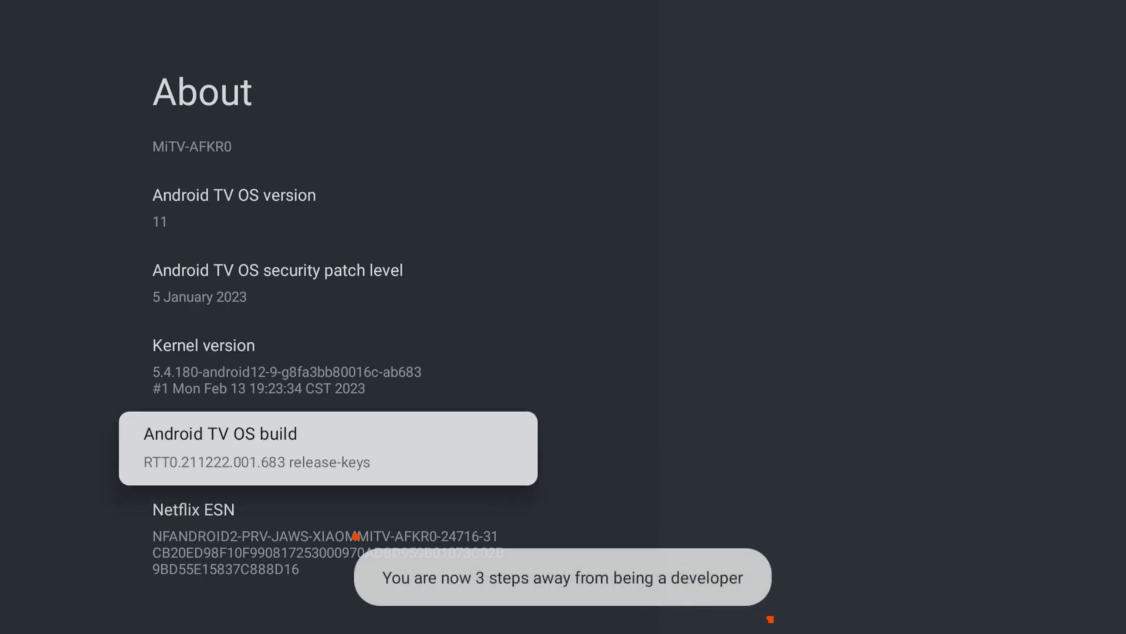
pyautogui.press('Return')
pyautogui.press('Return')
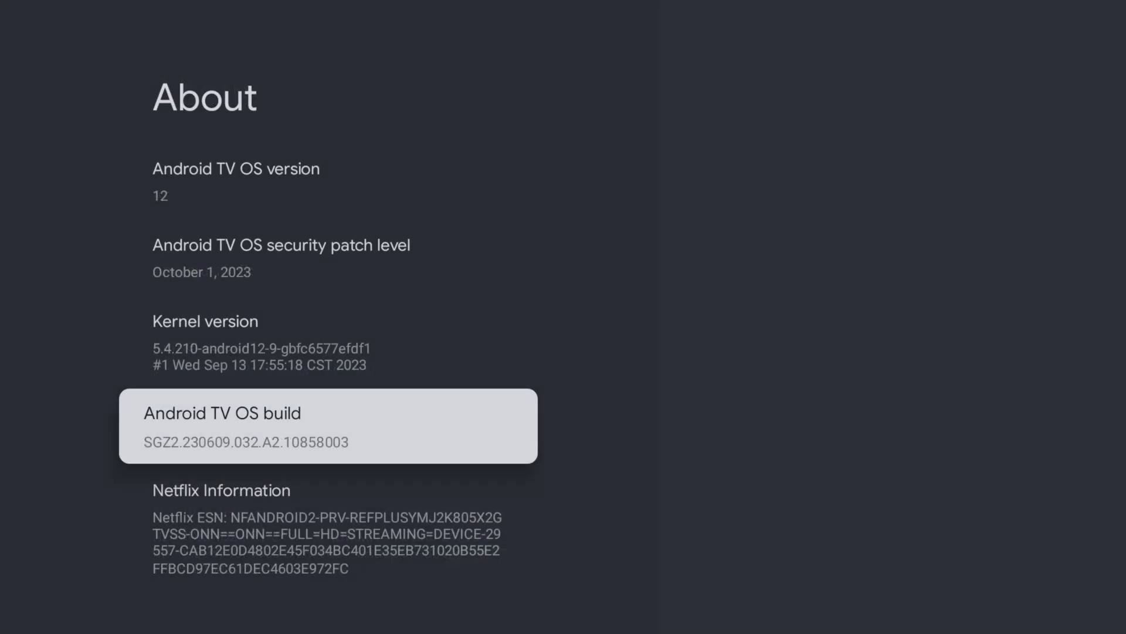
pyautogui.press('Escape')
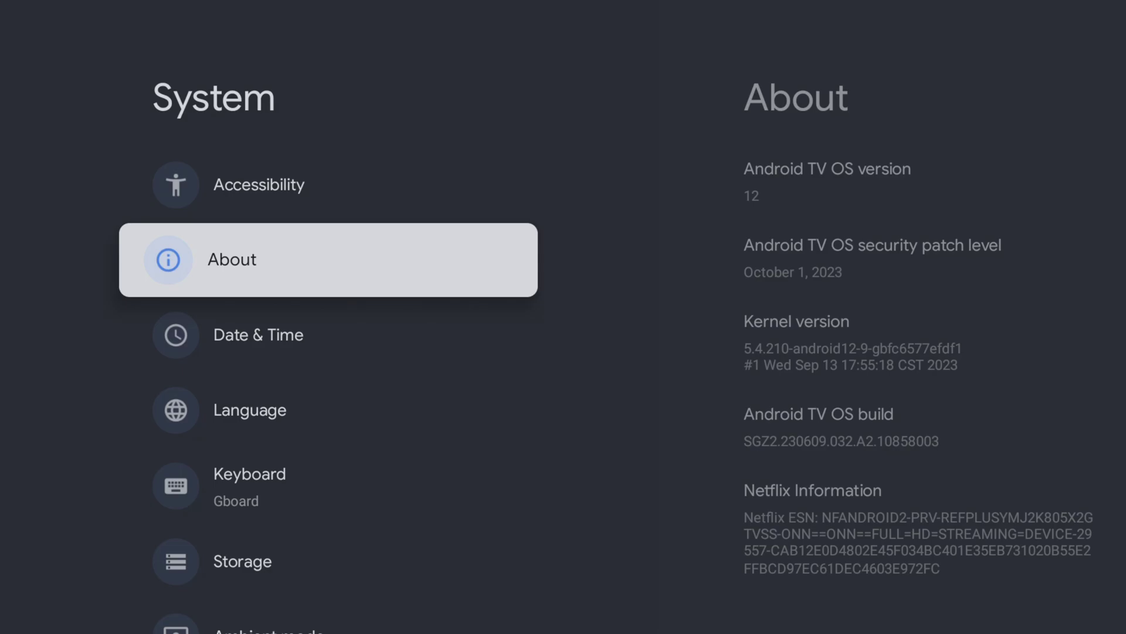
# - Open Developer options from System and scroll down to Window animation scale
pyautogui.press('Down')
pyautogui.press('Down')
pyautogui.press('Down')
pyautogui.press('Down')
pyautogui.press('Down')
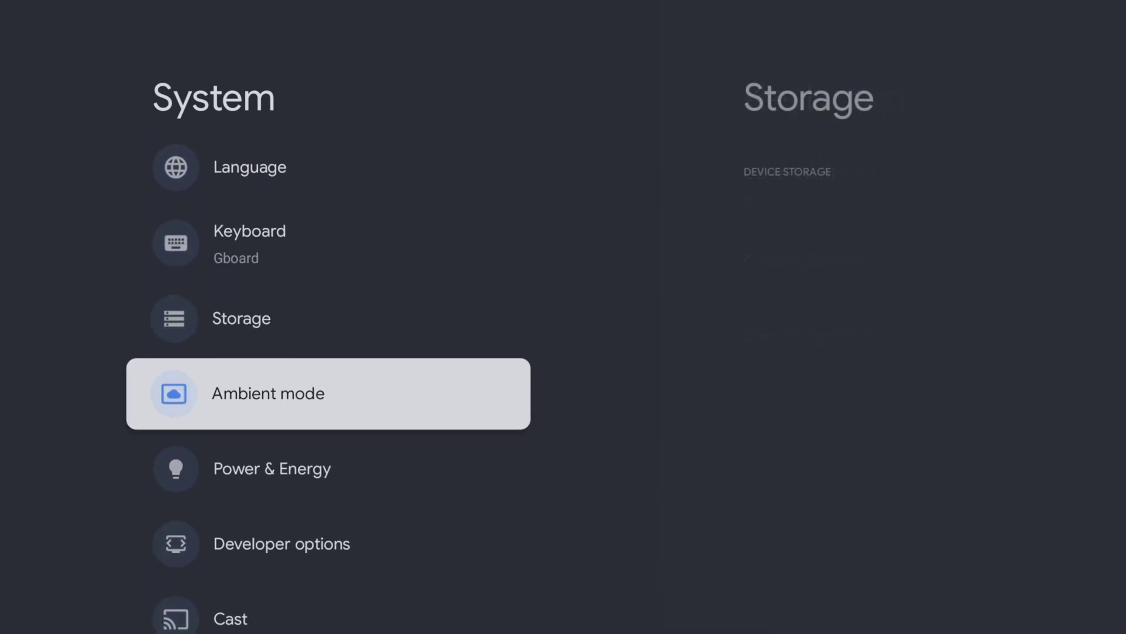
pyautogui.press('Down')
pyautogui.press('Down')
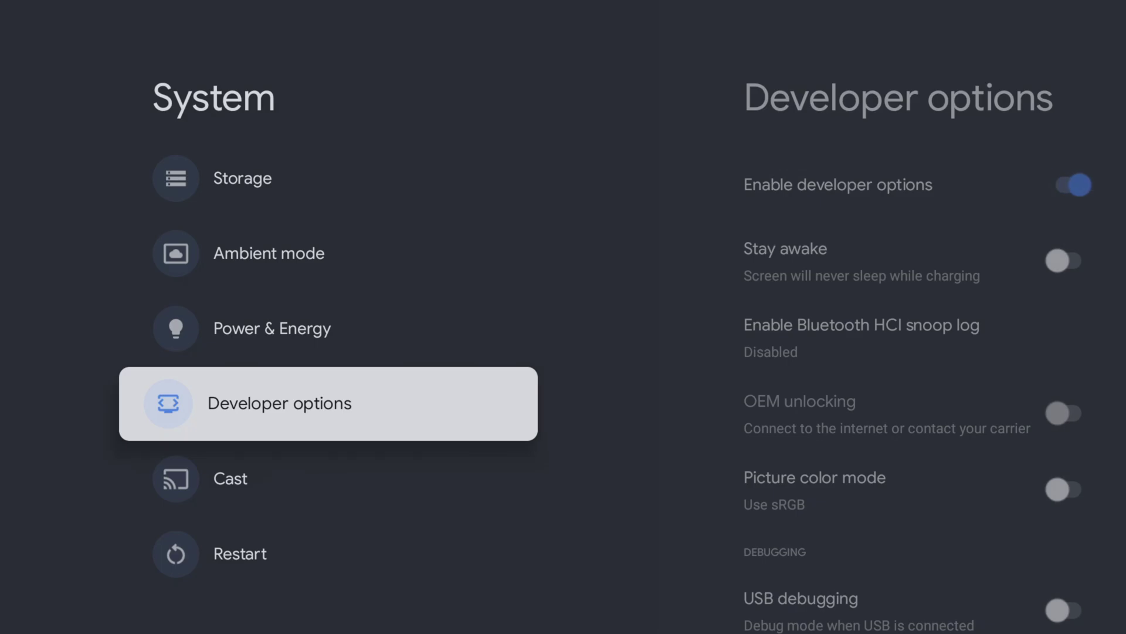
pyautogui.press('Return')
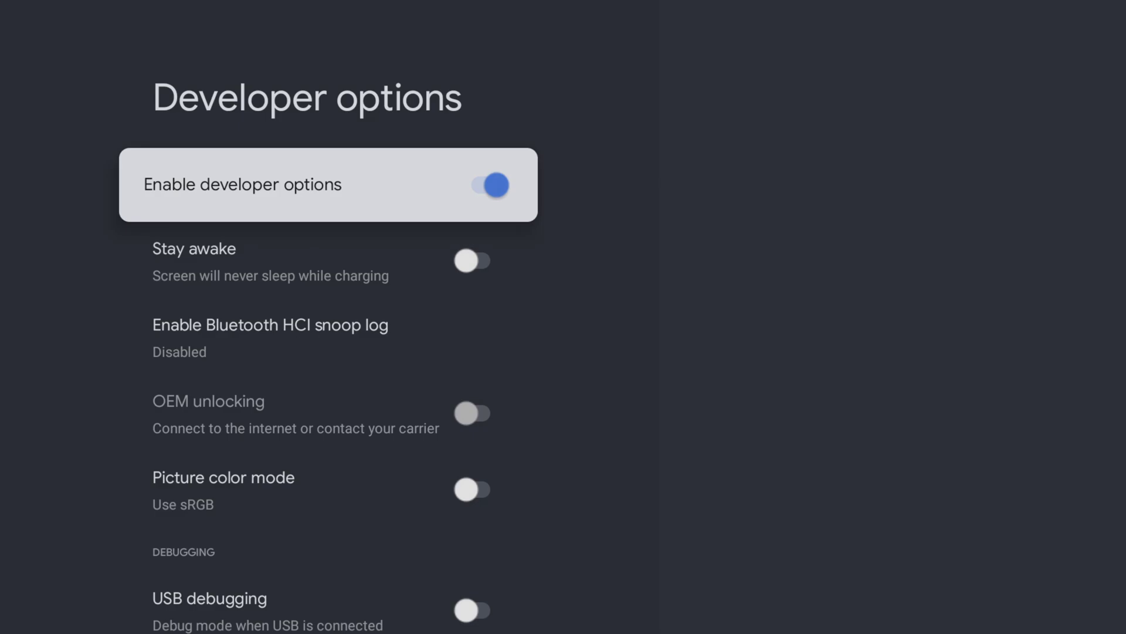
pyautogui.press('Down')
pyautogui.press('Down')
pyautogui.press('Down')
pyautogui.press('Down')
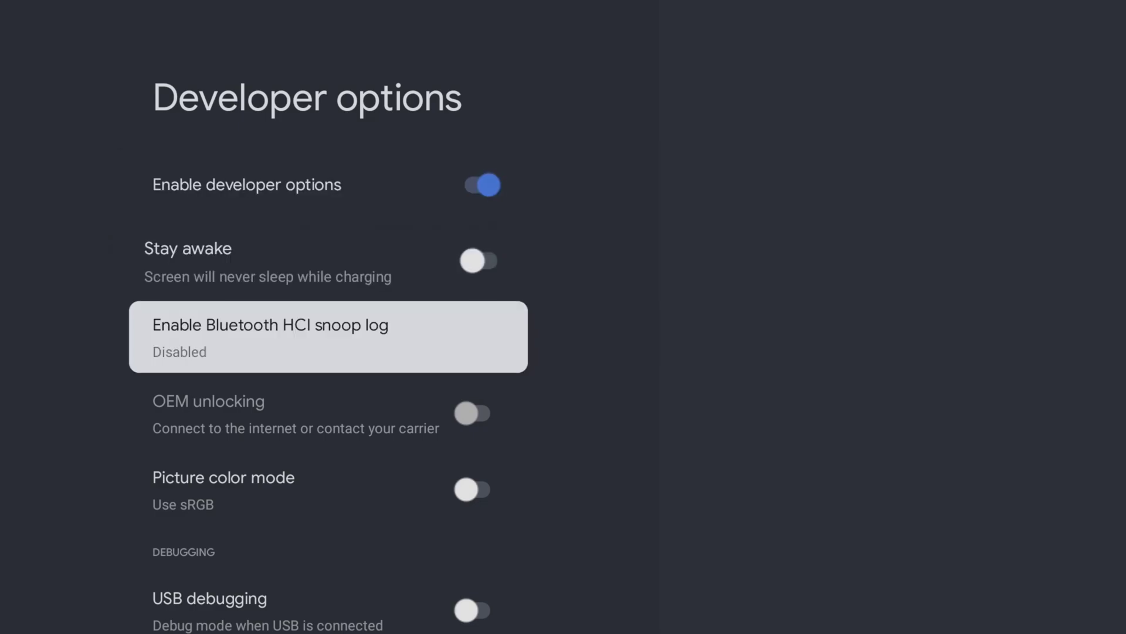
pyautogui.press('Down')
pyautogui.press('Down')
pyautogui.press('Down')
pyautogui.press('Down')
pyautogui.press('Down')
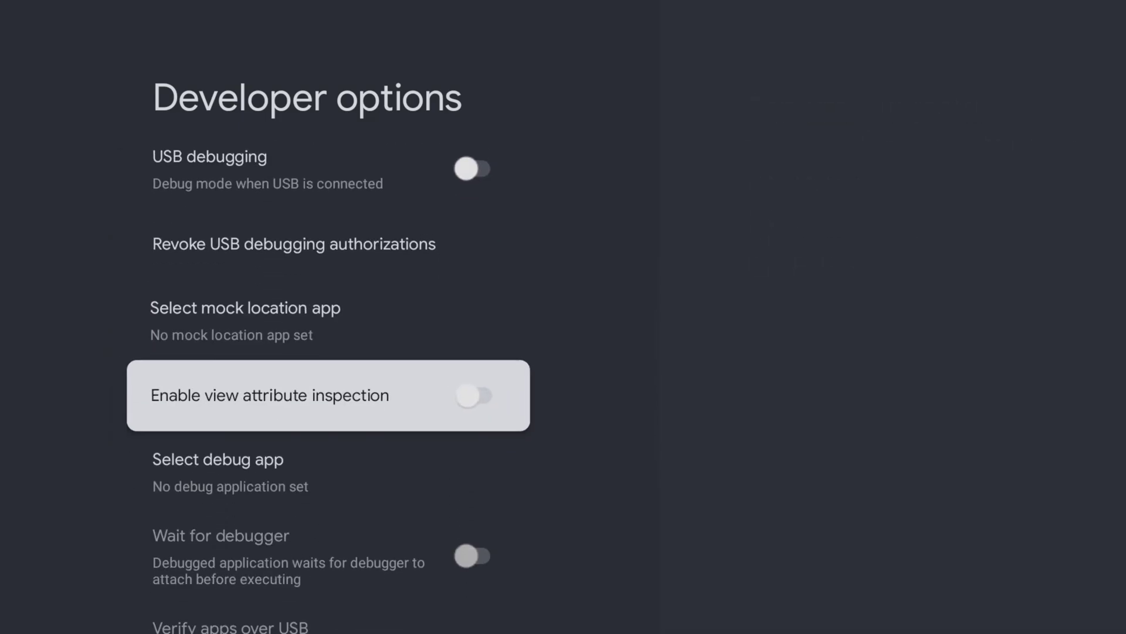
pyautogui.press('Down')
pyautogui.press('Down')
pyautogui.press('Down')
pyautogui.press('Down')
pyautogui.press('Down')
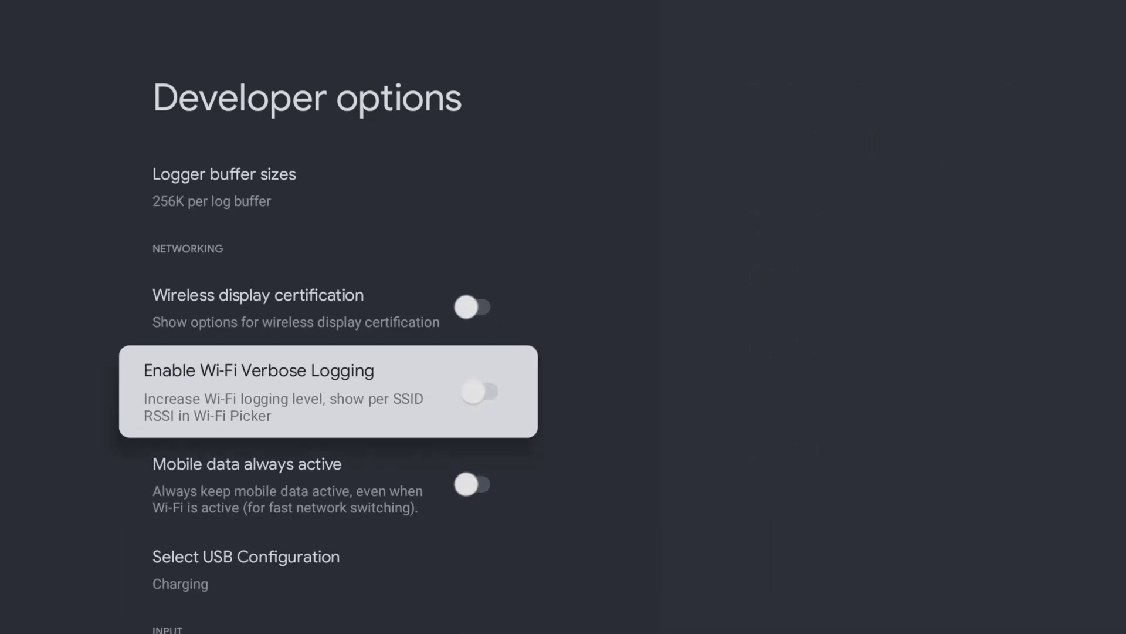
pyautogui.press('Down')
pyautogui.press('Down')
pyautogui.press('Down')
pyautogui.press('Down')
pyautogui.press('Down')
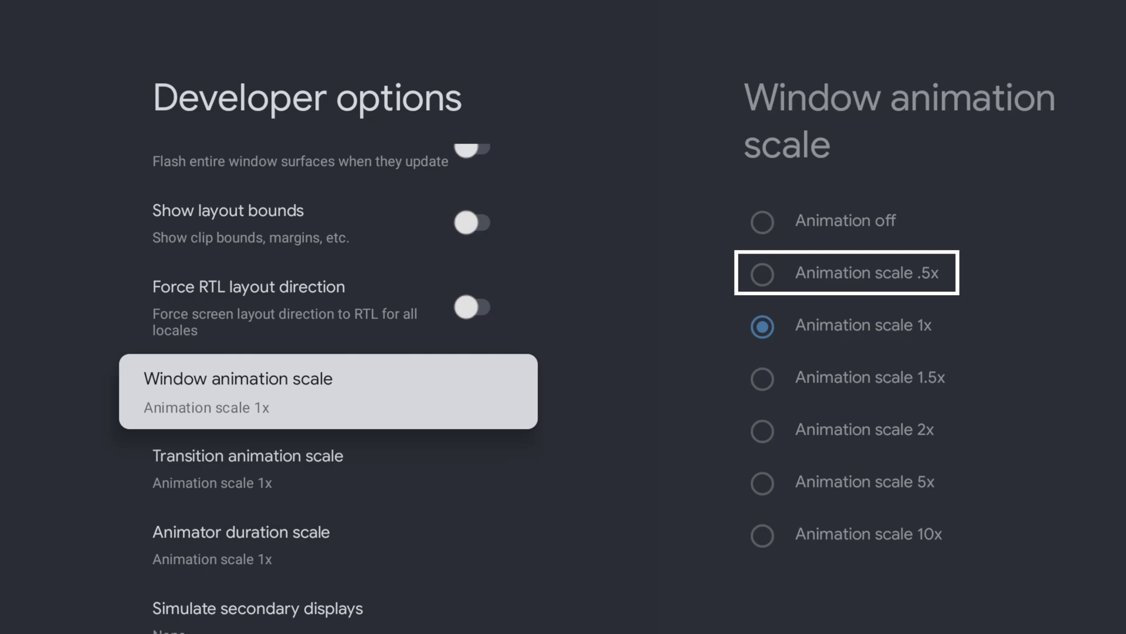
# - Set Window animation scale to .5x
pyautogui.press('Return')
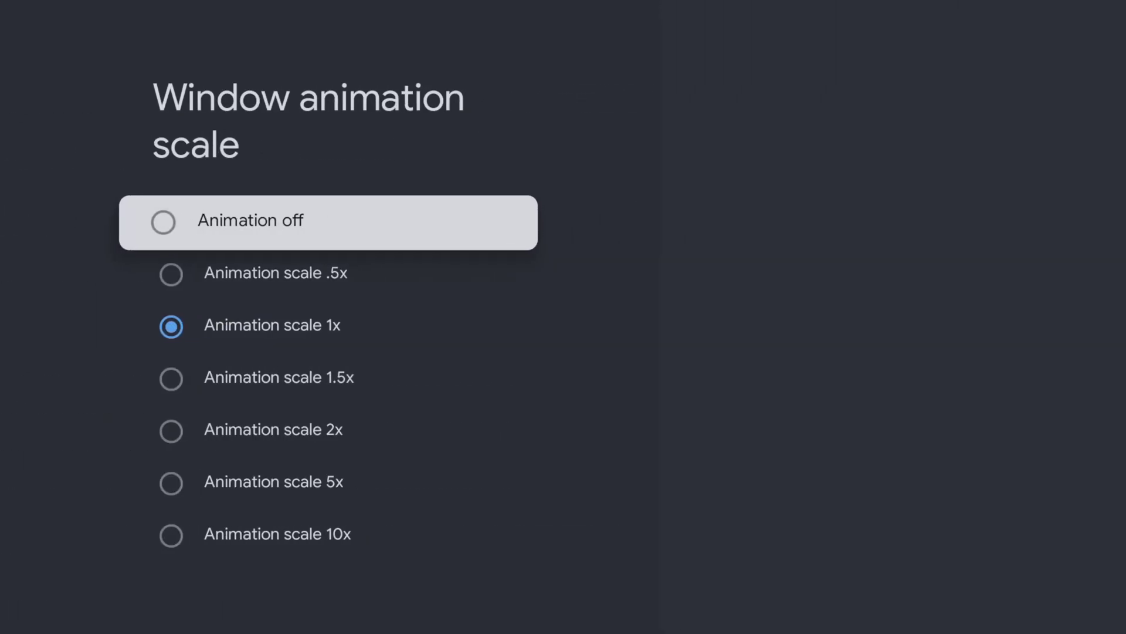
pyautogui.press('Down')
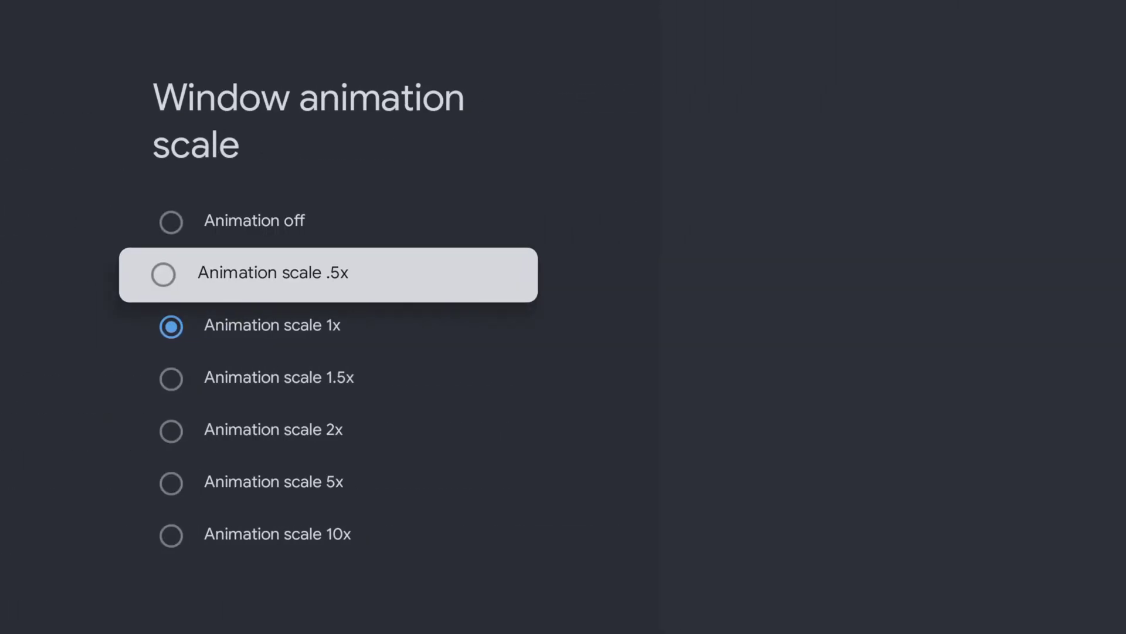
pyautogui.press('Return')
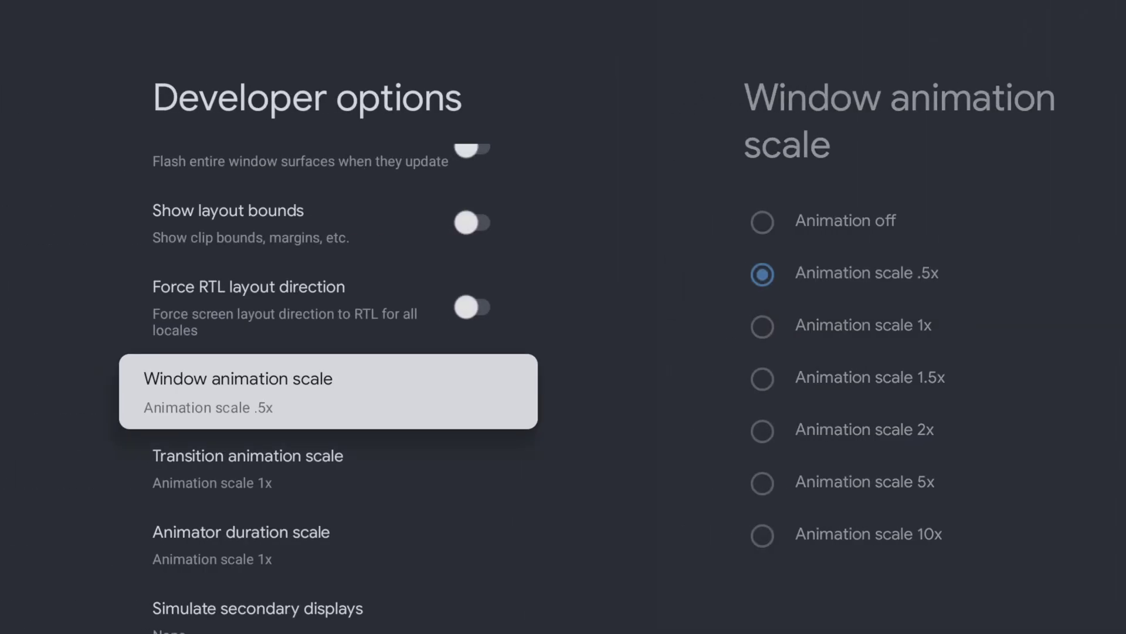
# - Set Transition animation scale to .5x
pyautogui.press('Down')
pyautogui.press('Return')
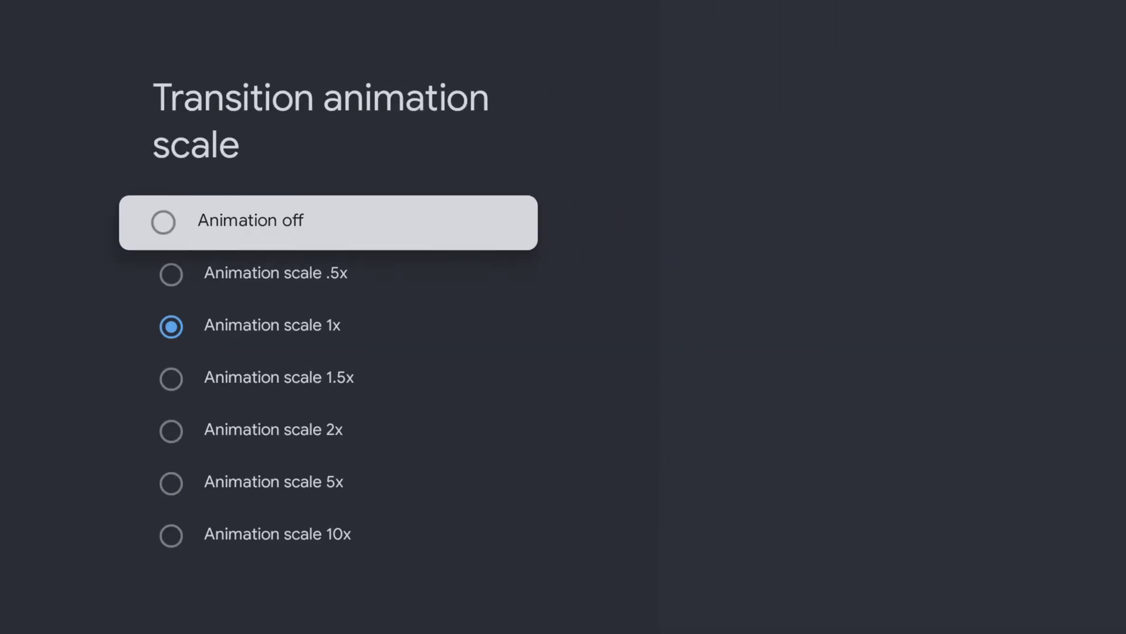
pyautogui.press('Down')
pyautogui.press('Return')
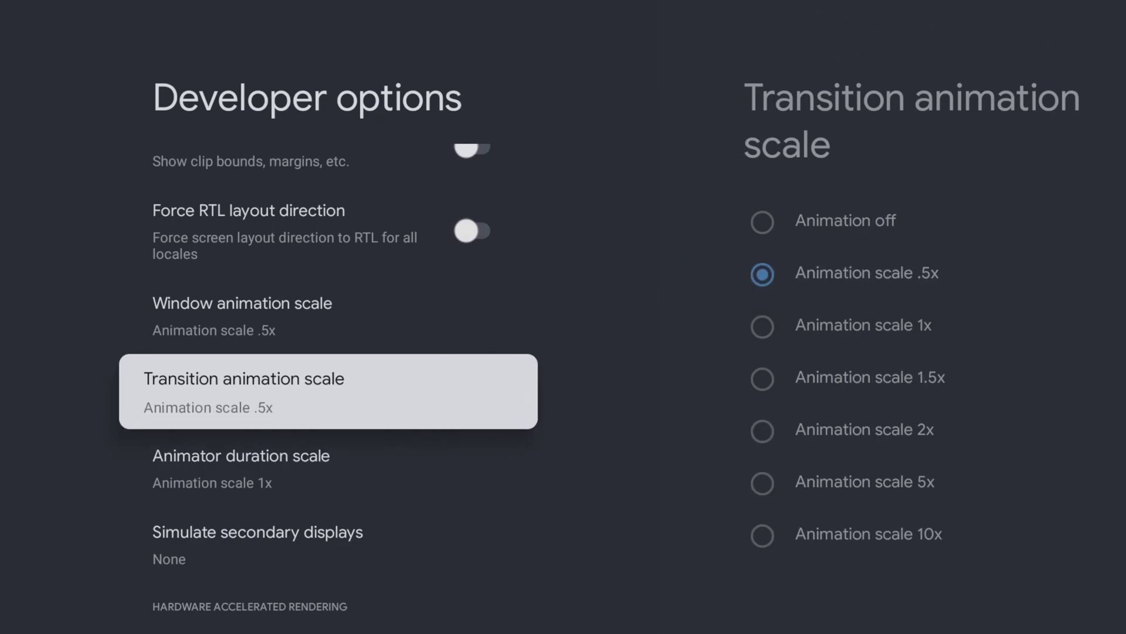
# - Set Animator duration scale to .5x
pyautogui.press('Down')
pyautogui.press('Return')
pyautogui.press('Down')
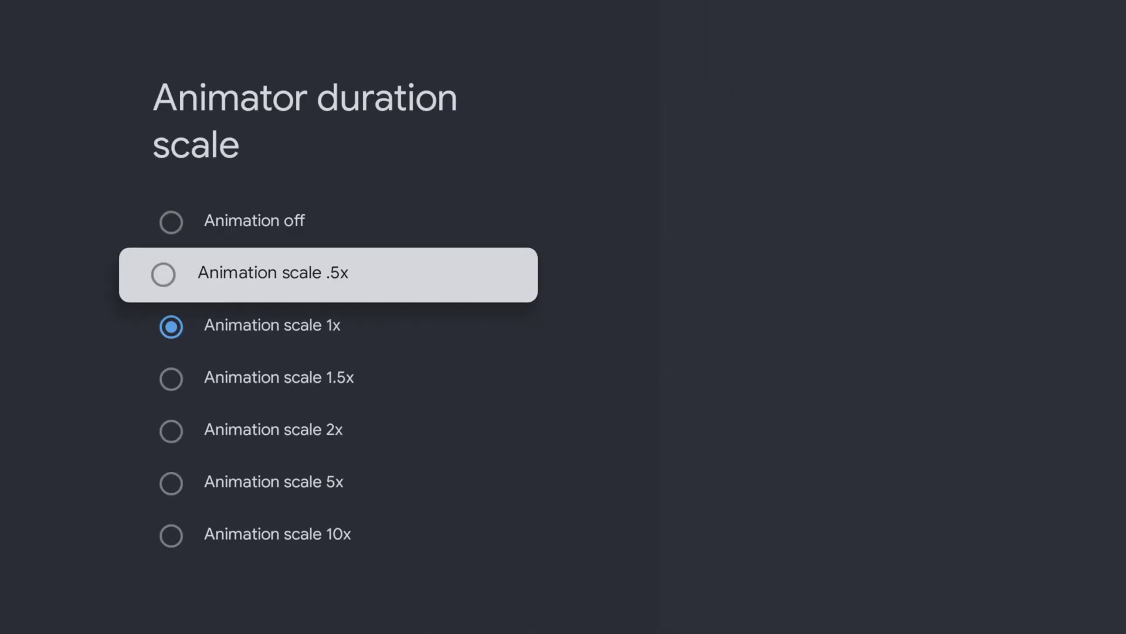
pyautogui.press('Return')
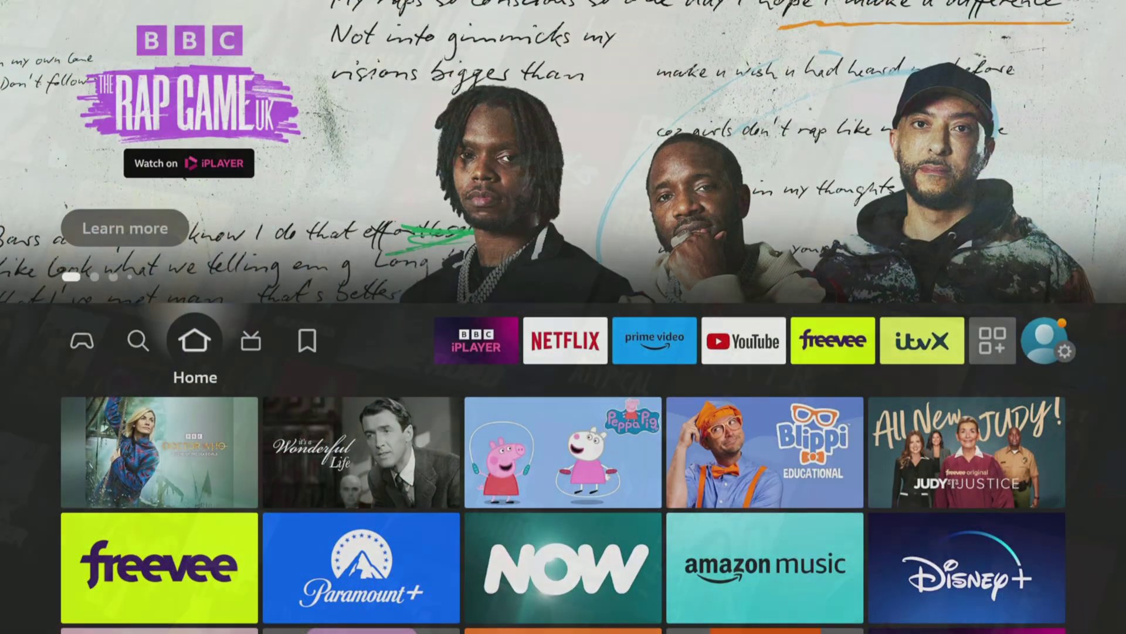
# - Search for 'Nord' using the search bar on the Find page
pyautogui.press('Left')
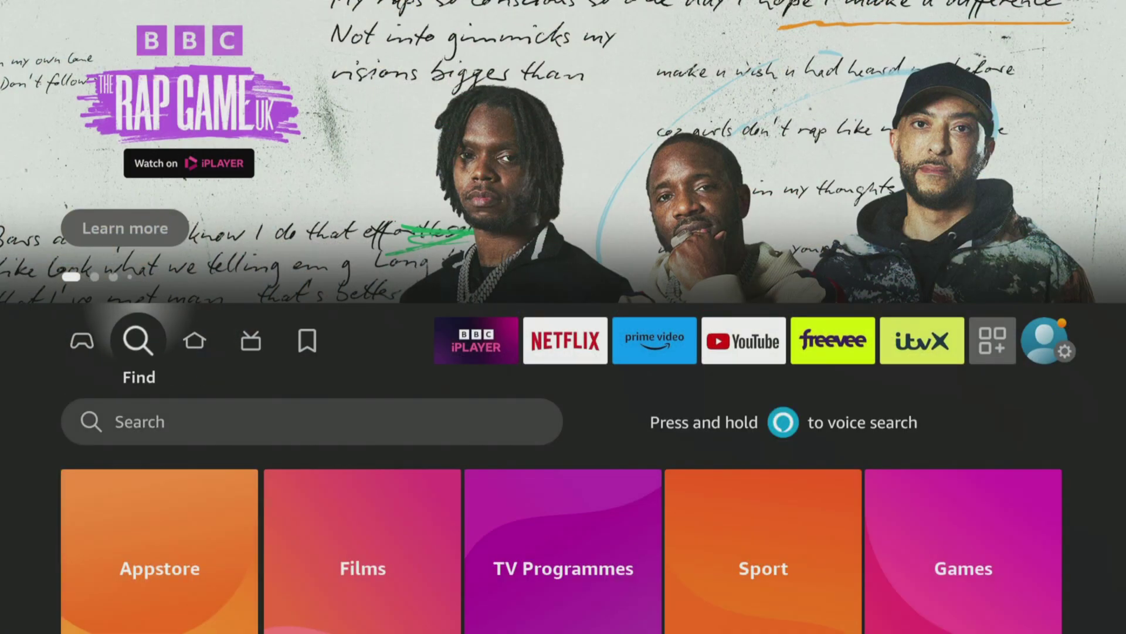
pyautogui.press('Down')
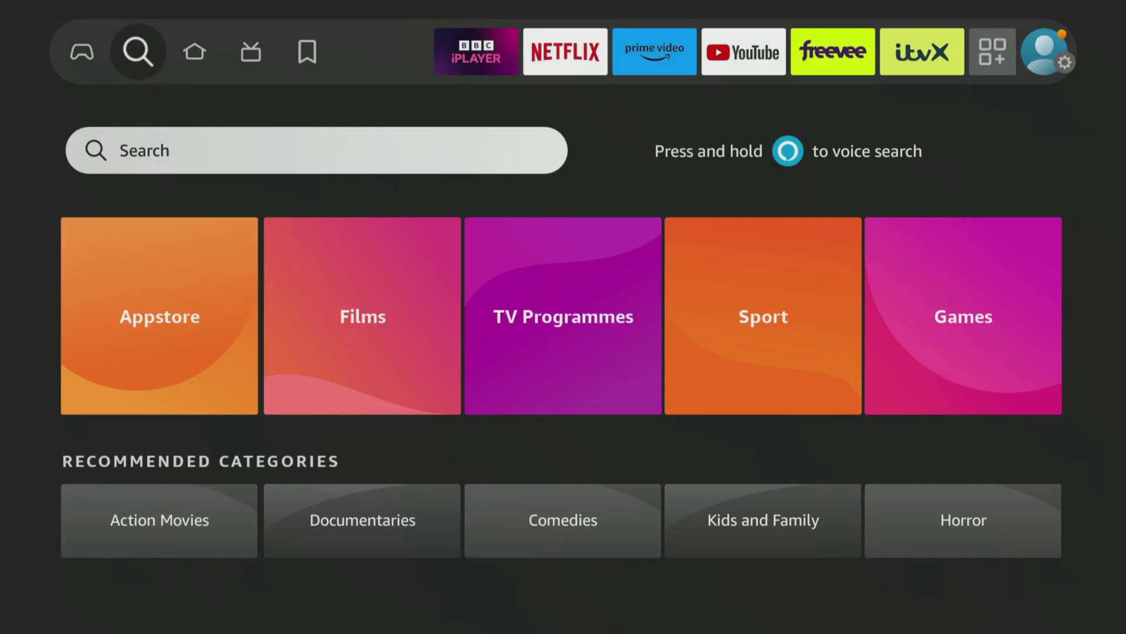
pyautogui.press('Return')
pyautogui.write('Nord')
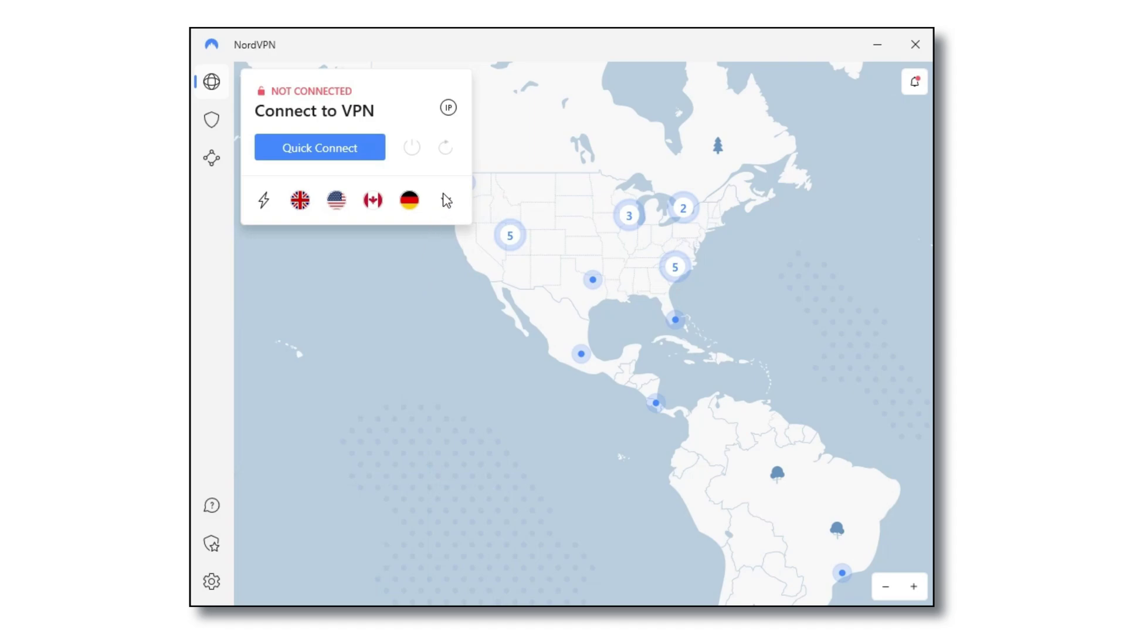
# - Expand the All countries list and scroll through it
pyautogui.click(448, 200)
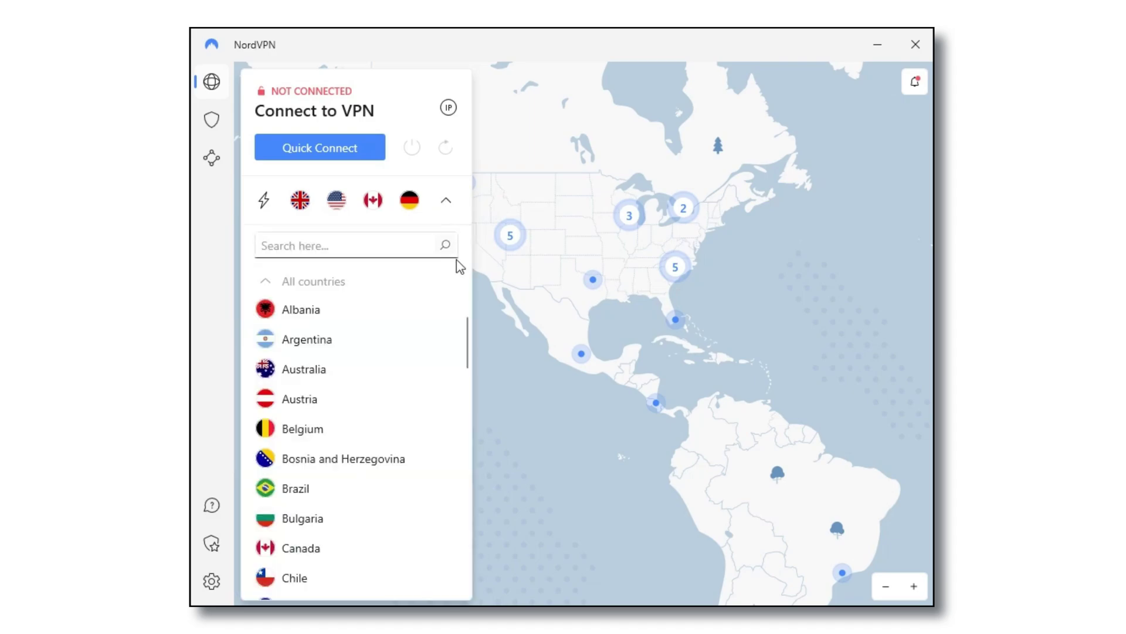
pyautogui.moveTo(466, 333); pyautogui.dragTo(457, 555)
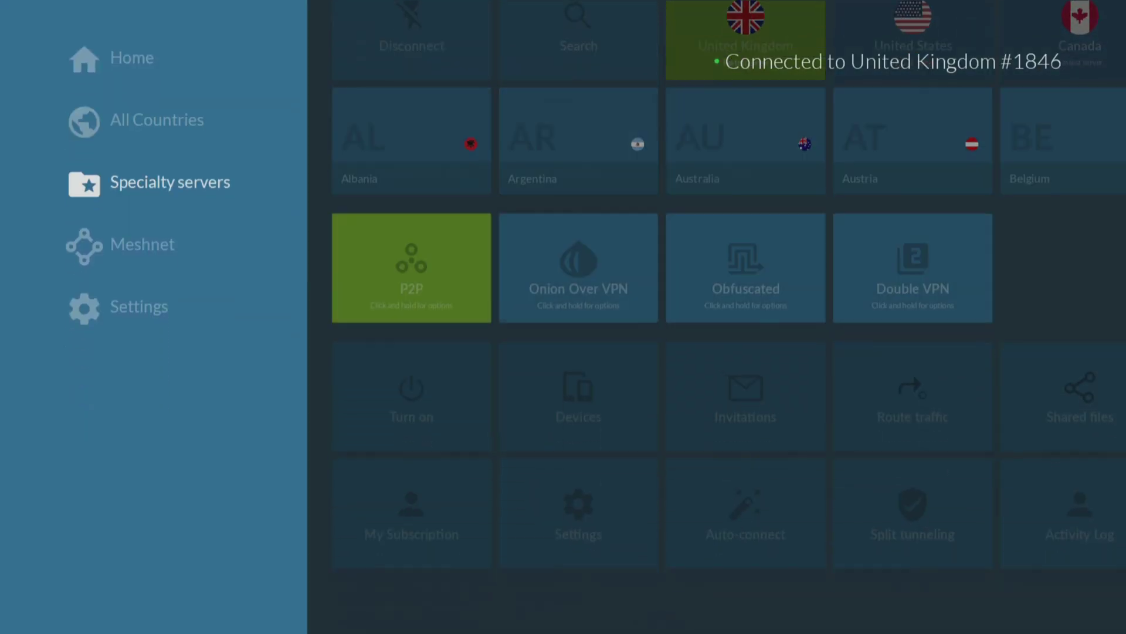
# - Turn on auto-connect when using Wi-Fi in NordVPN settings
pyautogui.press('Down')
pyautogui.press('Down')
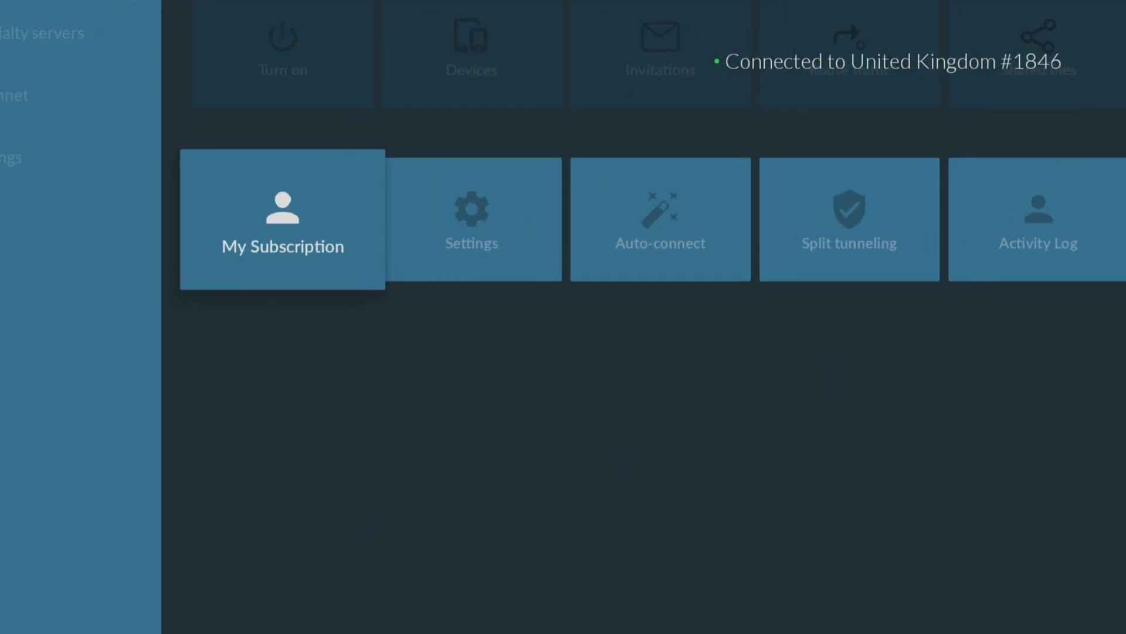
pyautogui.press('Right')
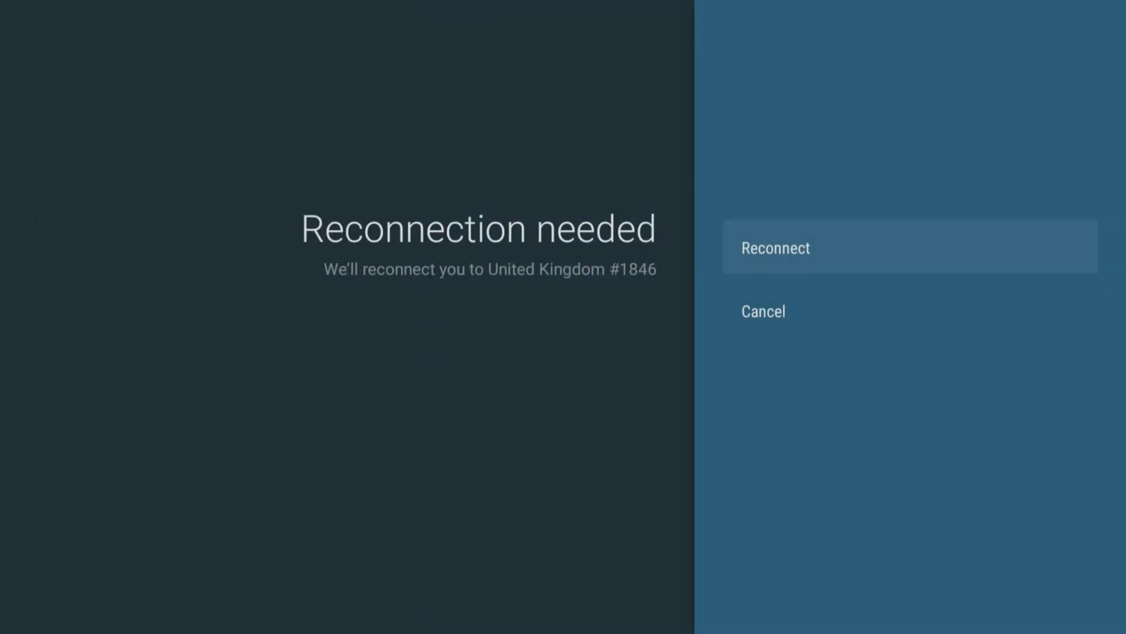
pyautogui.press('Return')
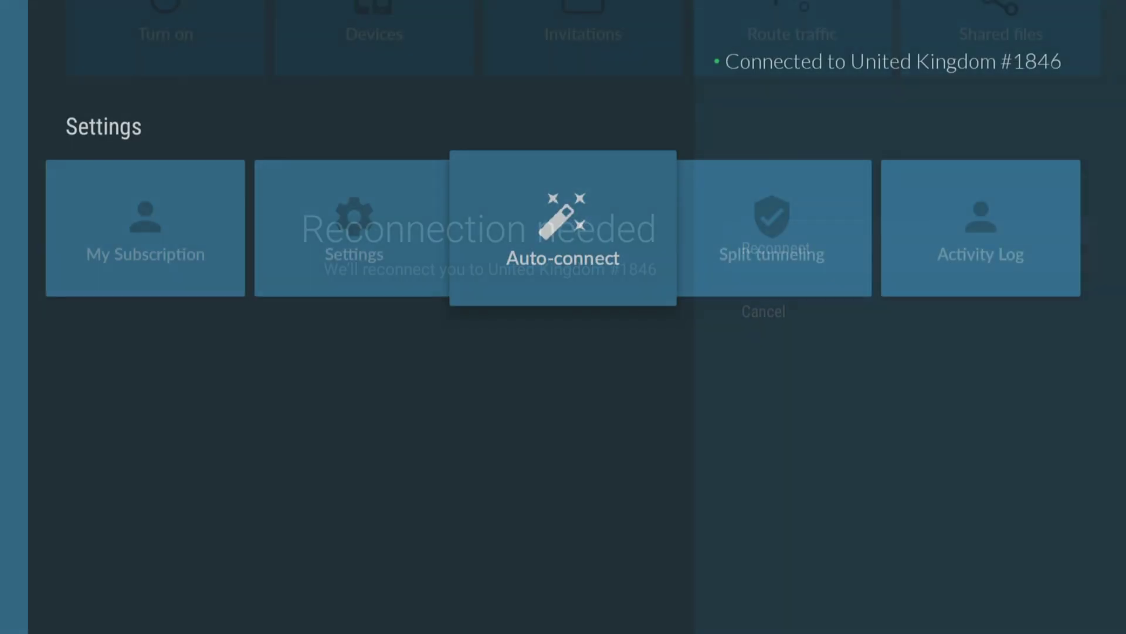
pyautogui.press('Return')
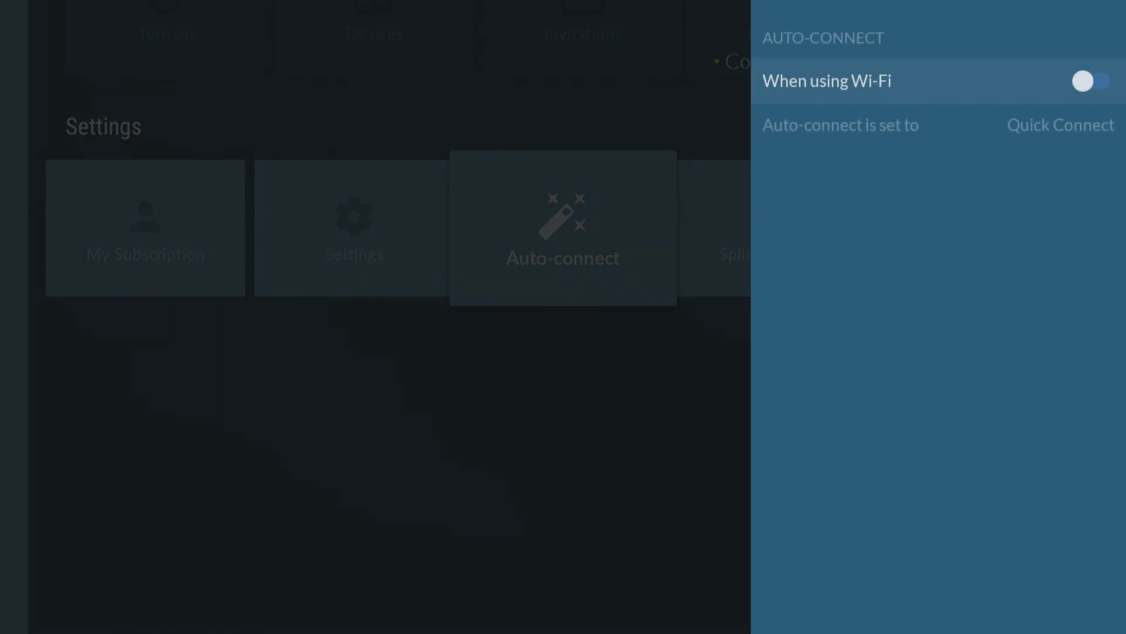
pyautogui.press('Return')
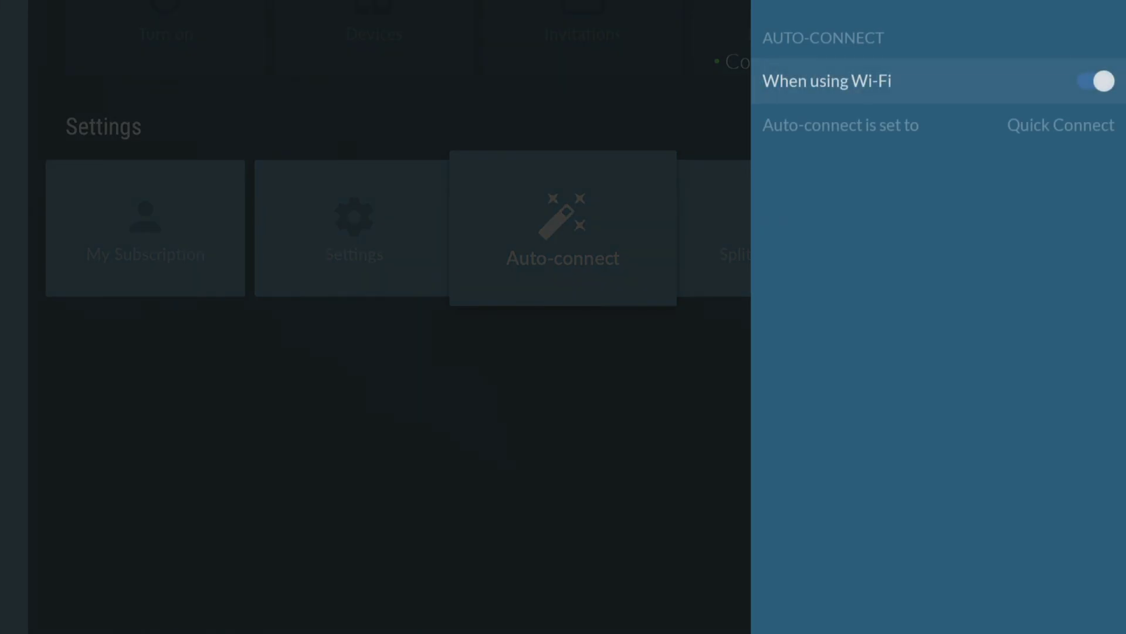
# - Set the auto-connect destination to United States
pyautogui.press('Down')
pyautogui.press('Return')
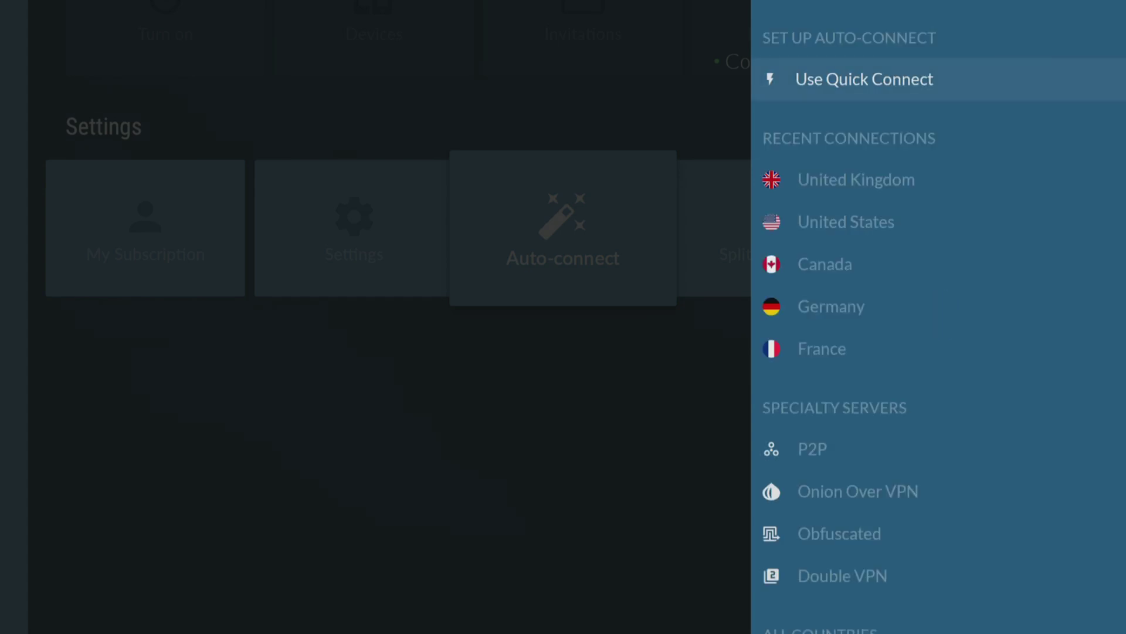
pyautogui.press('Down')
pyautogui.press('Down')
pyautogui.press('Escape')
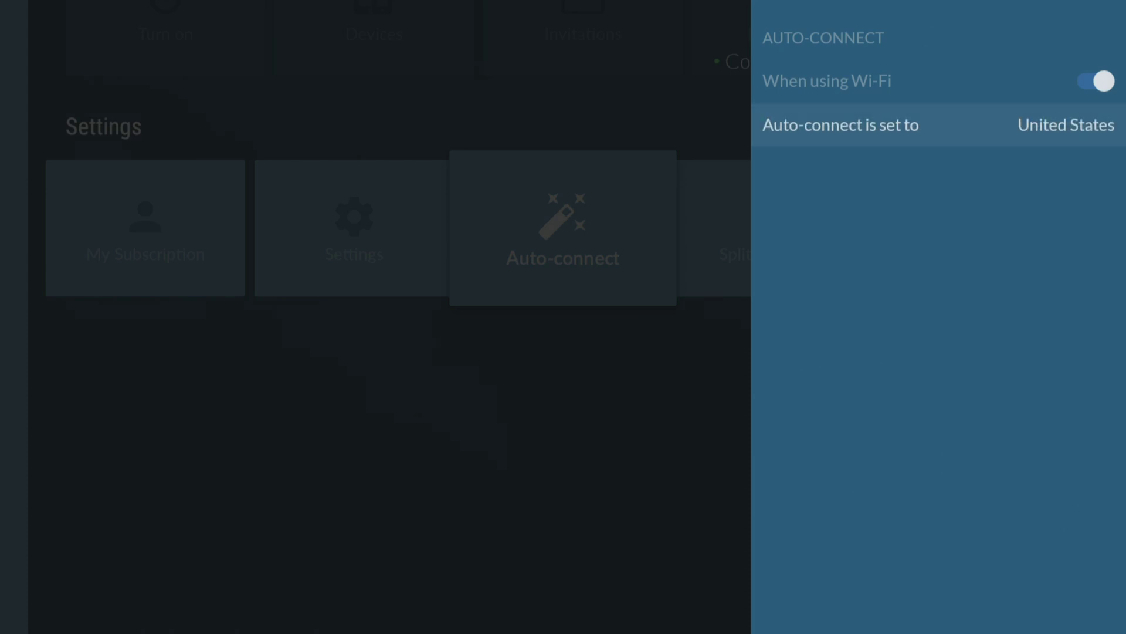
pyautogui.press('Escape')
# - Choose Prime Video from the split tunneling Add apps list as a trusted app
pyautogui.press('Right')
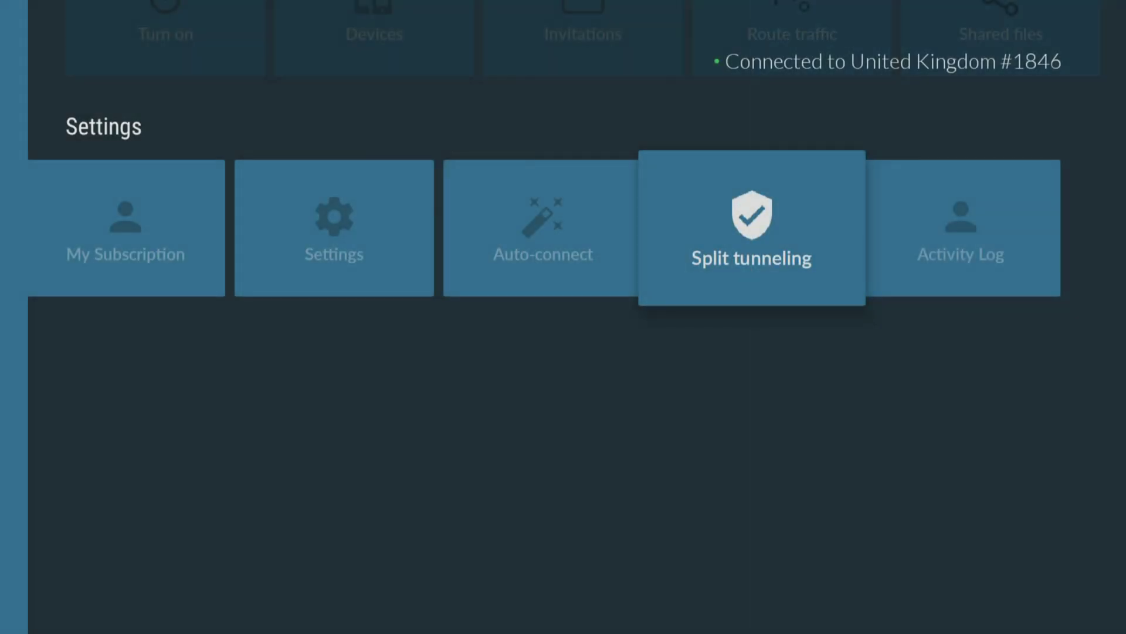
pyautogui.press('Return')
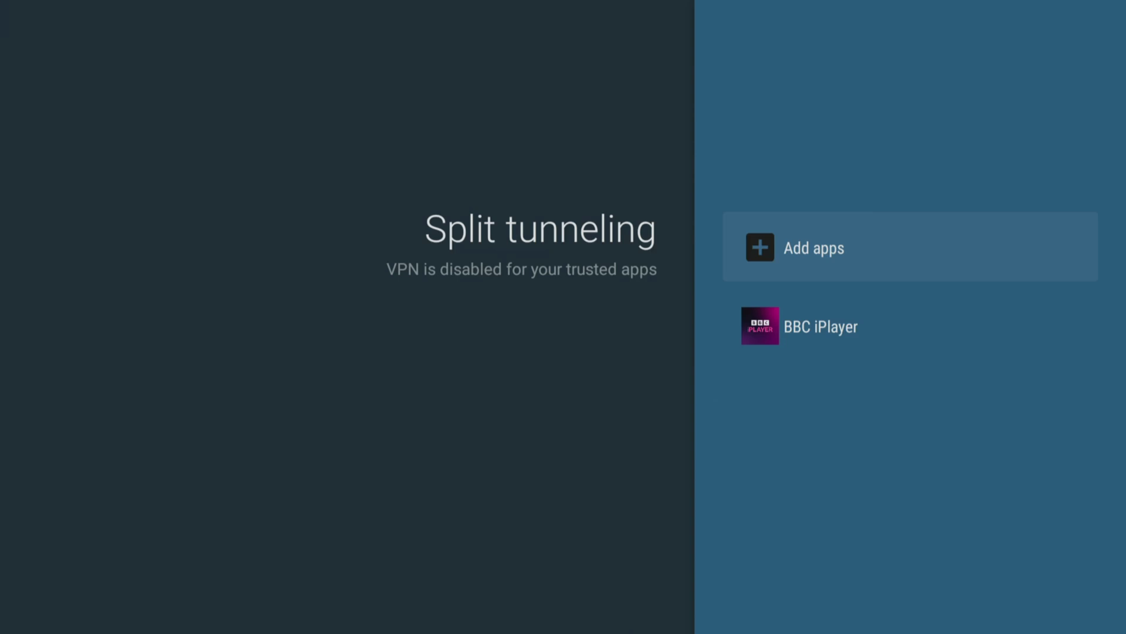
pyautogui.press('Return')
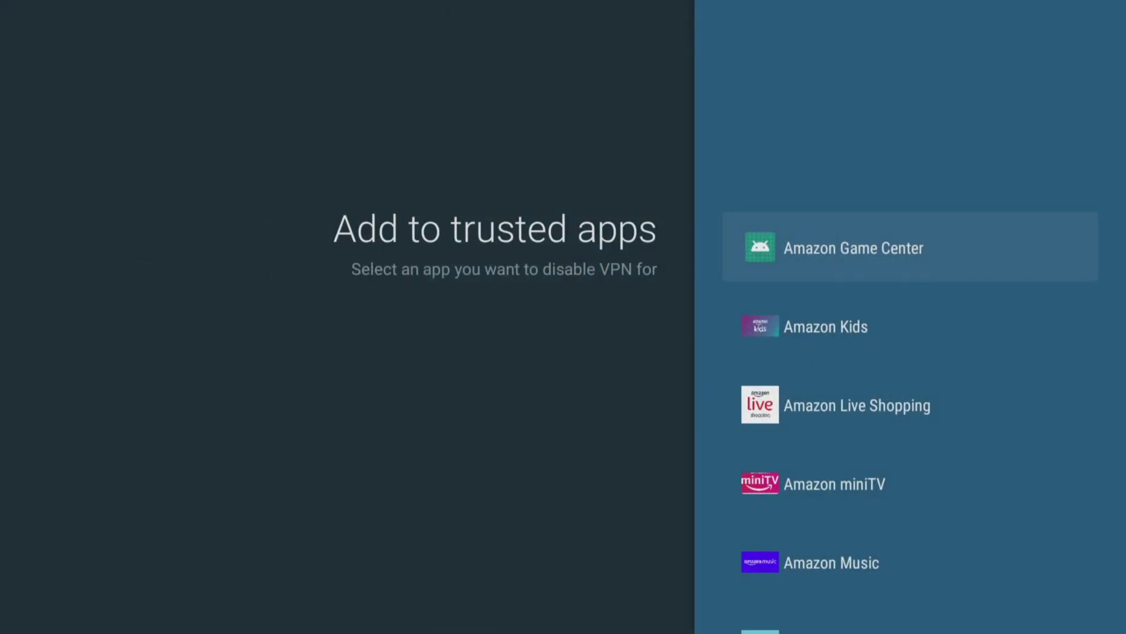
pyautogui.press('Down')
pyautogui.press('Down')
pyautogui.press('Down')
pyautogui.press('Down')
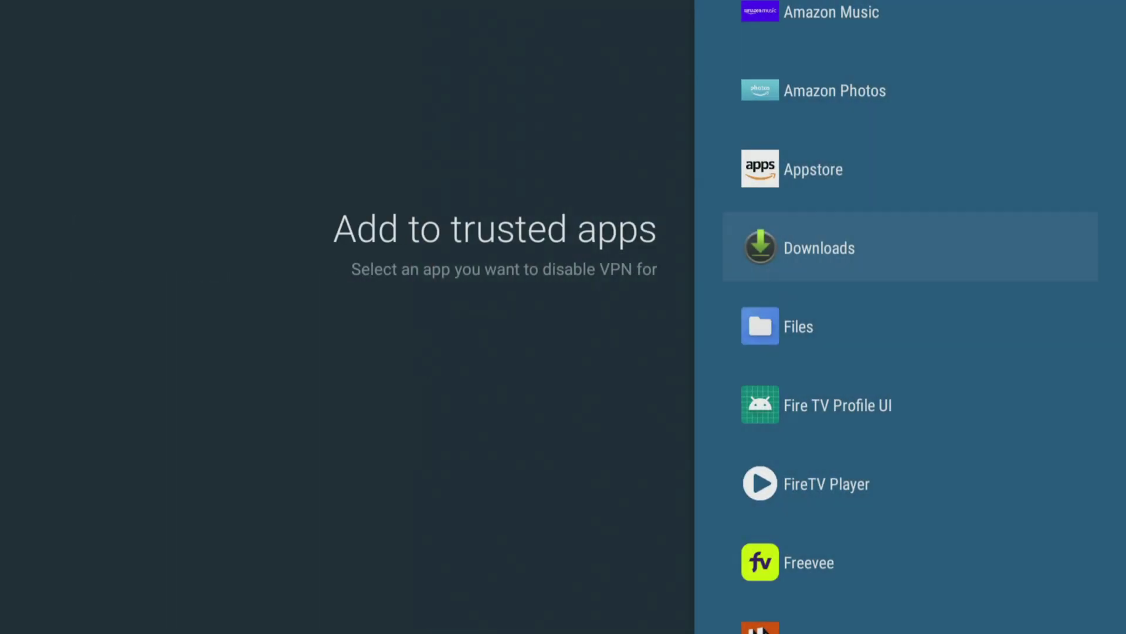
pyautogui.press('Down')
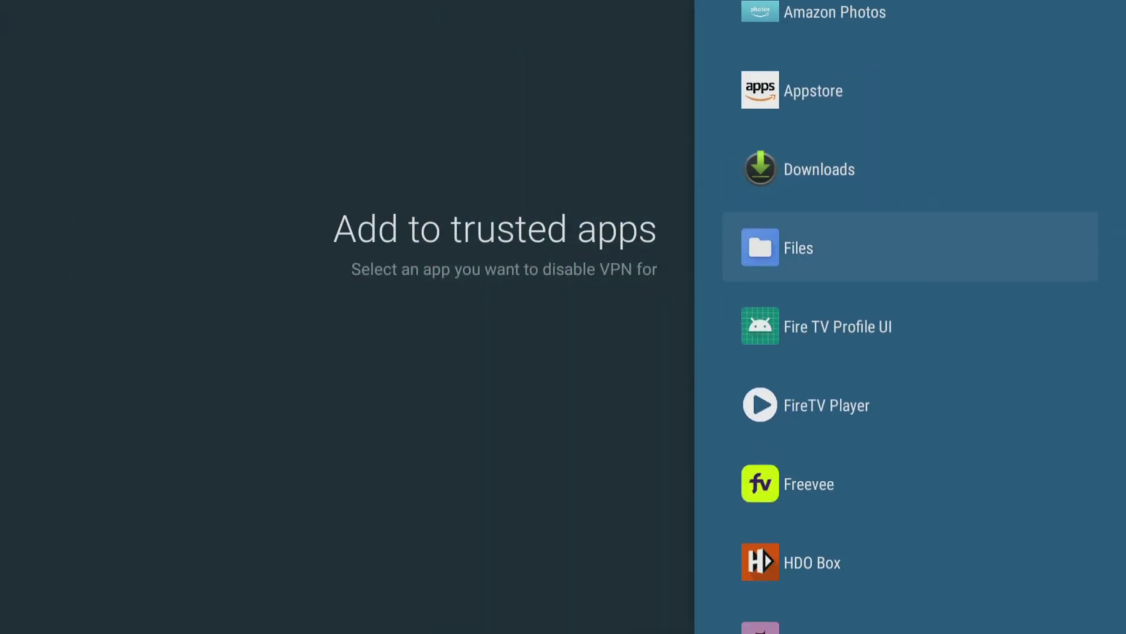
pyautogui.press('Down')
pyautogui.press('Down')
pyautogui.press('Down')
pyautogui.press('Down')
pyautogui.press('Down')
pyautogui.press('Down')
pyautogui.press('Down')
pyautogui.press('Down')
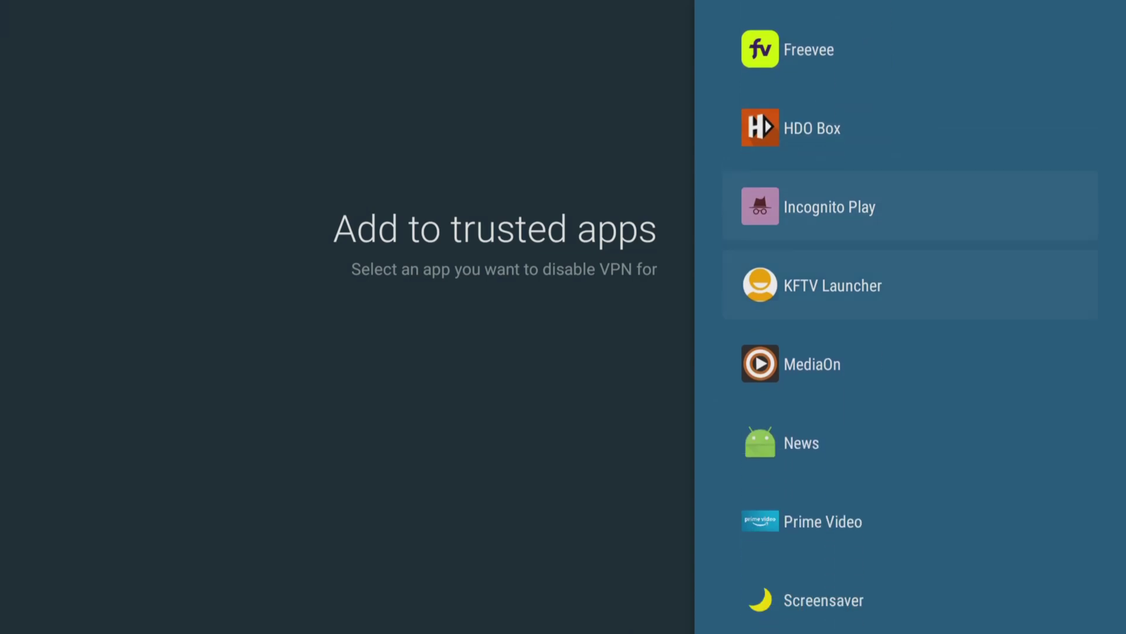
pyautogui.press('Down')
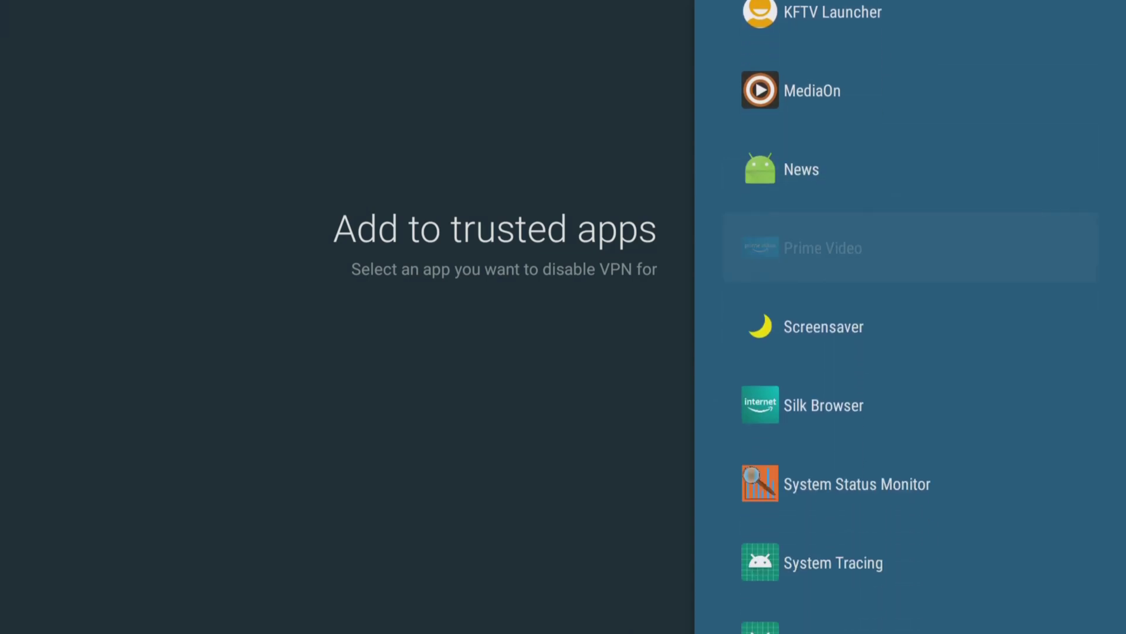
pyautogui.press('Return')
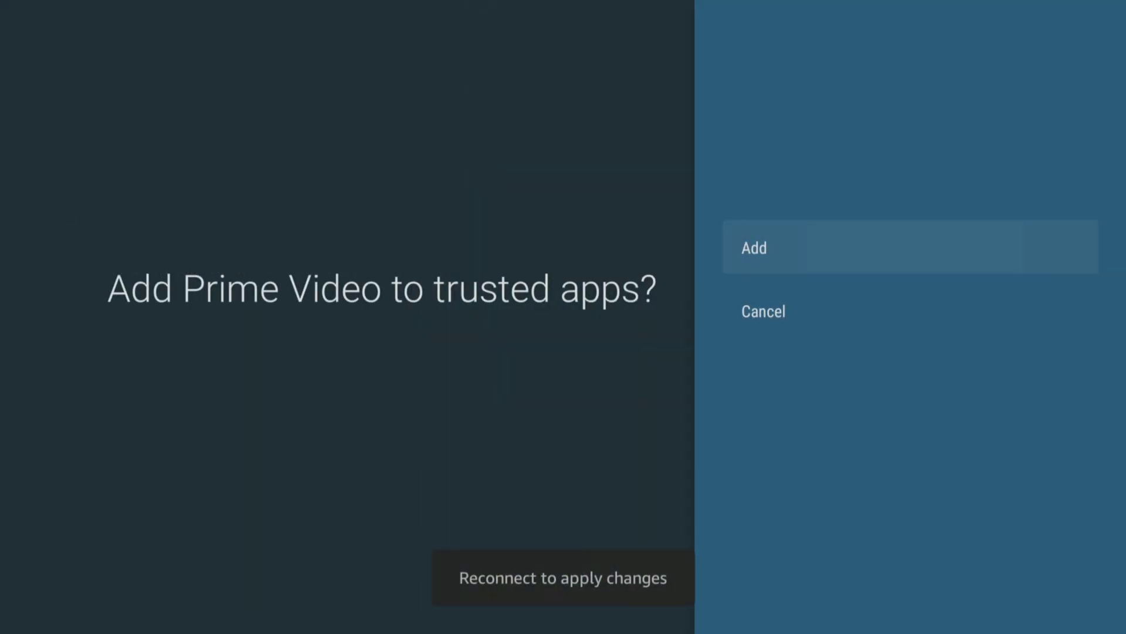